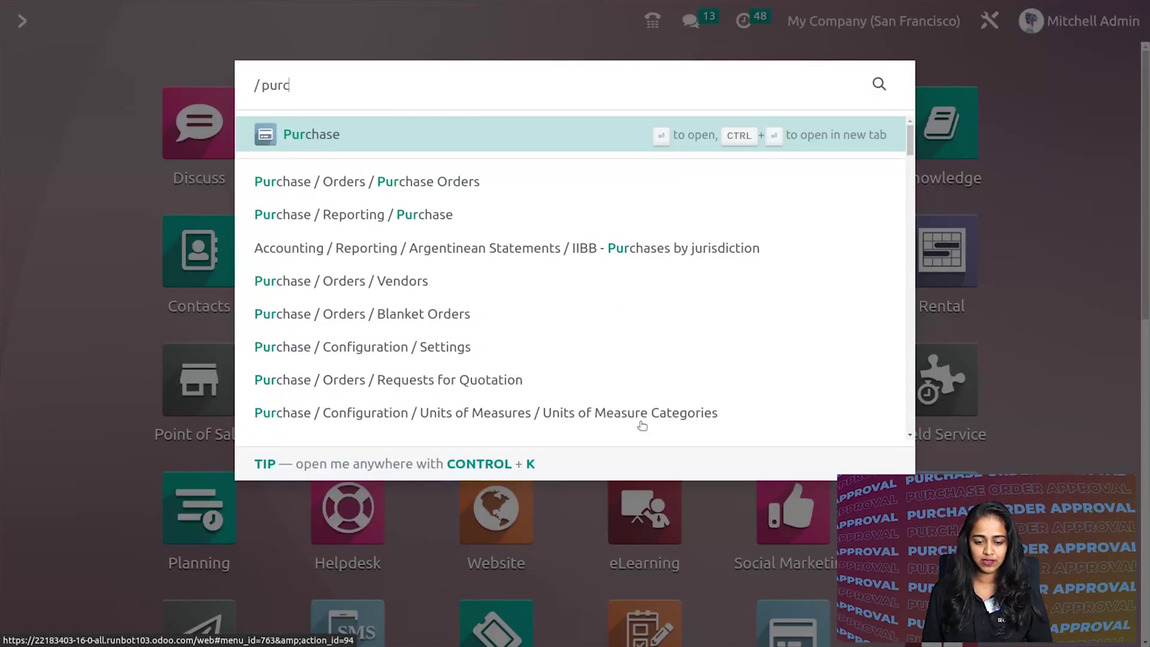
# Open the Purchase app's Configuration > Settings page
pyautogui.write('e')
pyautogui.press('BackSpace')
pyautogui.press('BackSpace')
pyautogui.write('ase')
pyautogui.click(429, 133)
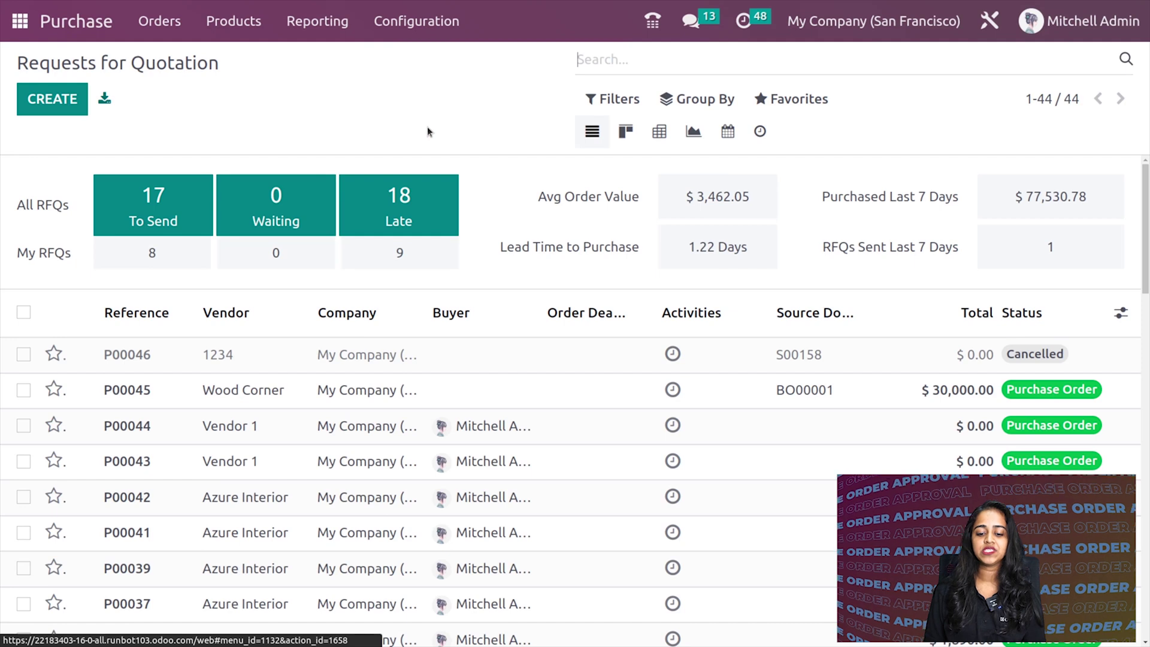
pyautogui.click(404, 37)
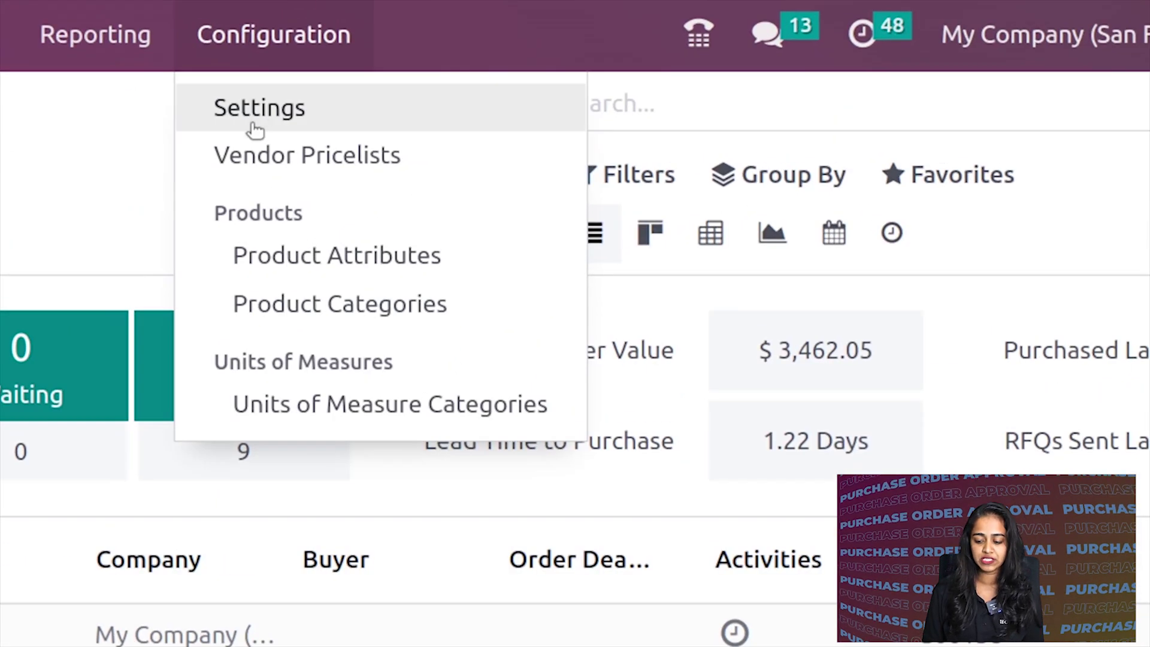
pyautogui.click(406, 70)
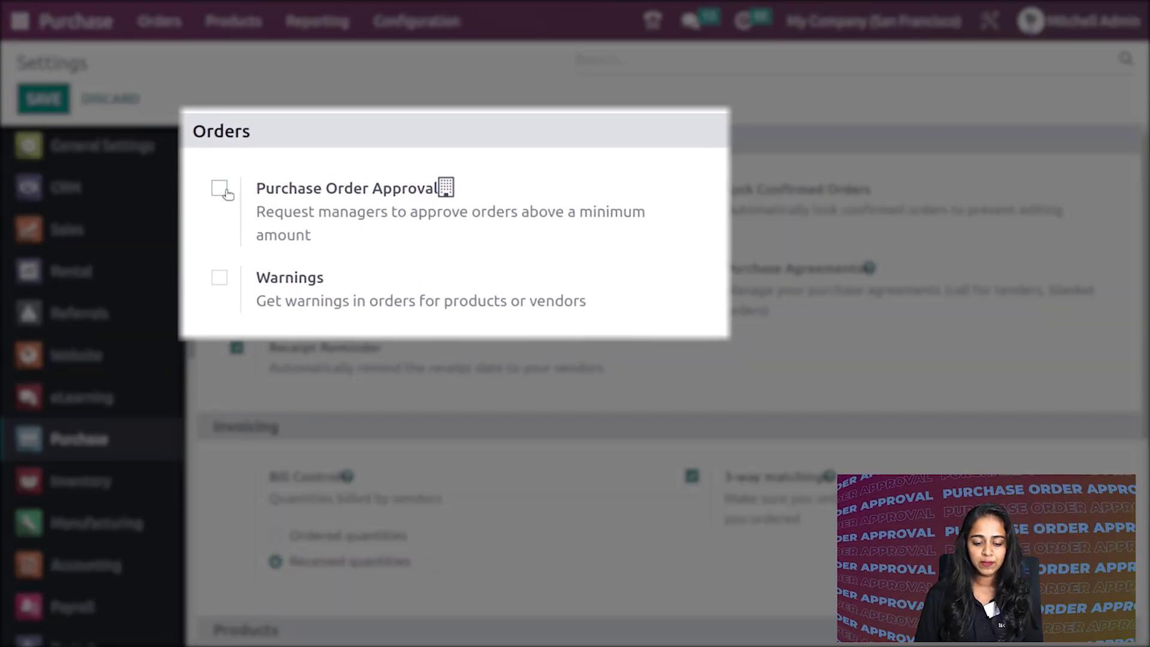
# Enable Purchase Order Approval with a minimum amount of 2,000
pyautogui.click(219, 189)
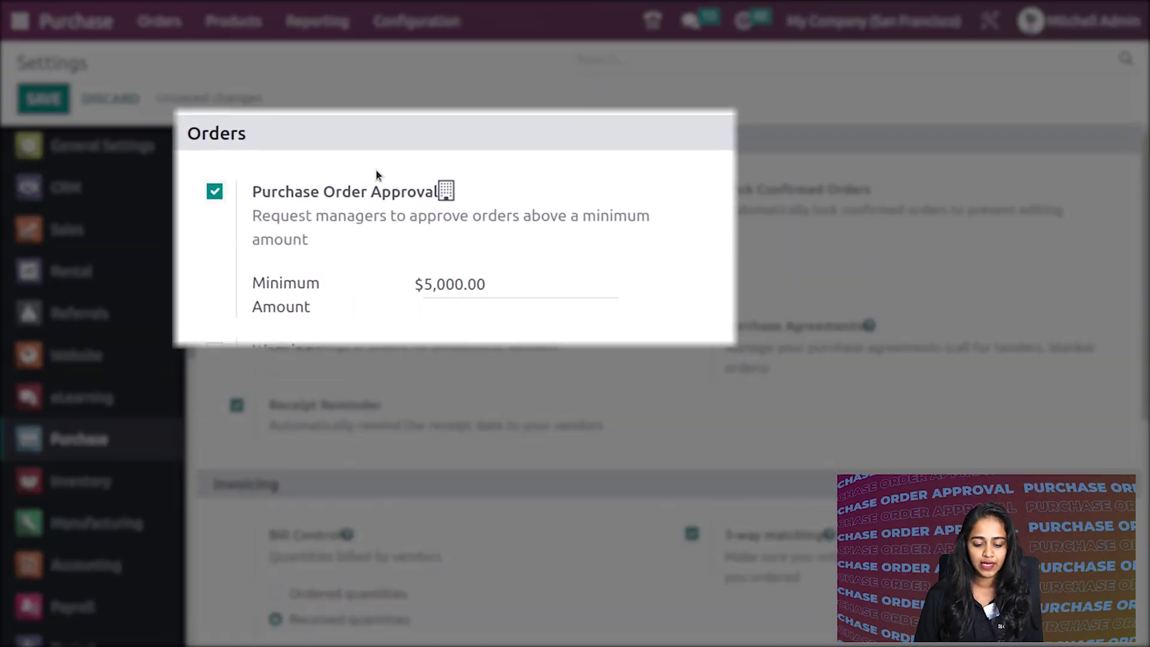
pyautogui.click(435, 288)
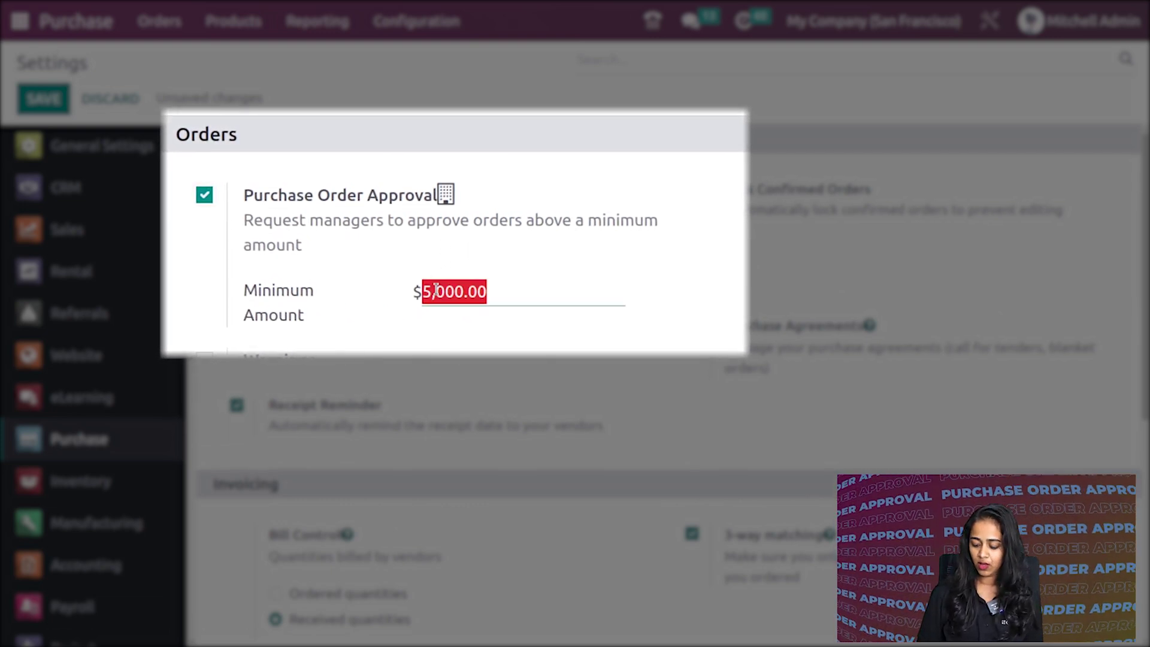
pyautogui.write('2,00')
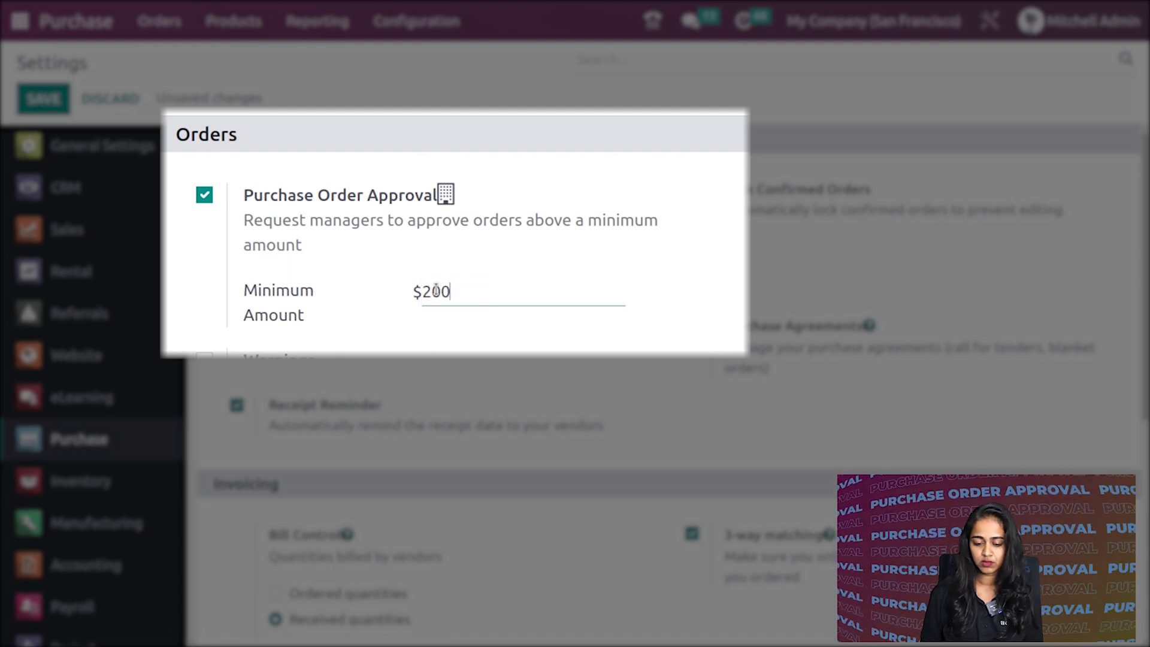
pyautogui.write('0')
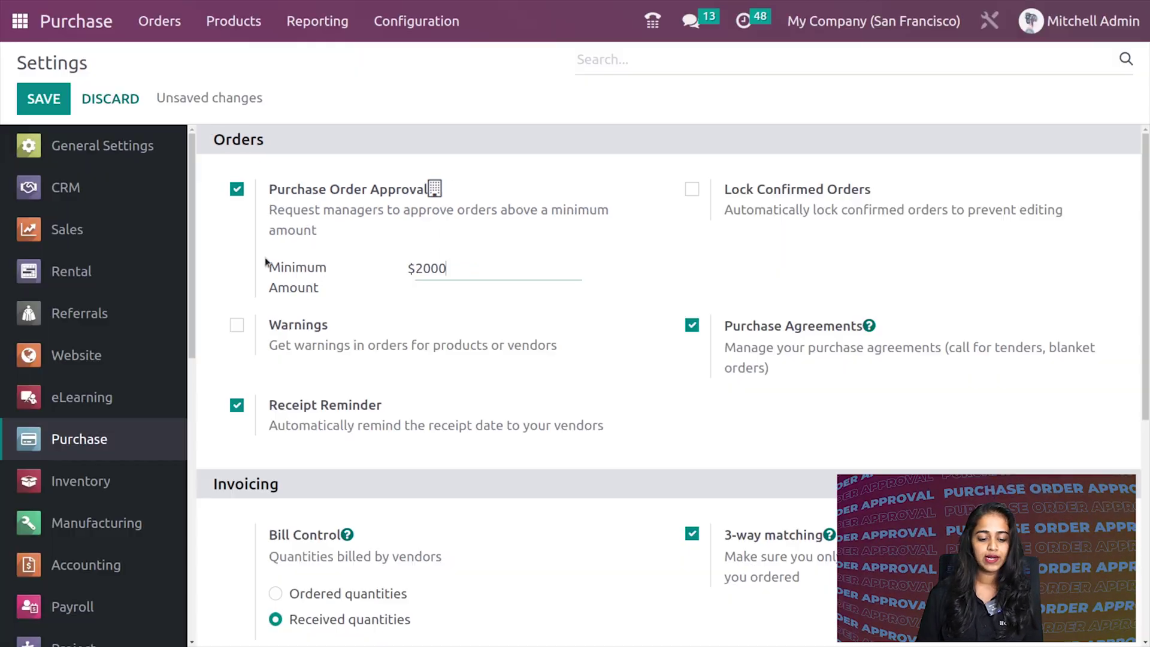
# Save the $2,000.00 approval minimum and return to the apps home screen
pyautogui.click(40, 102)
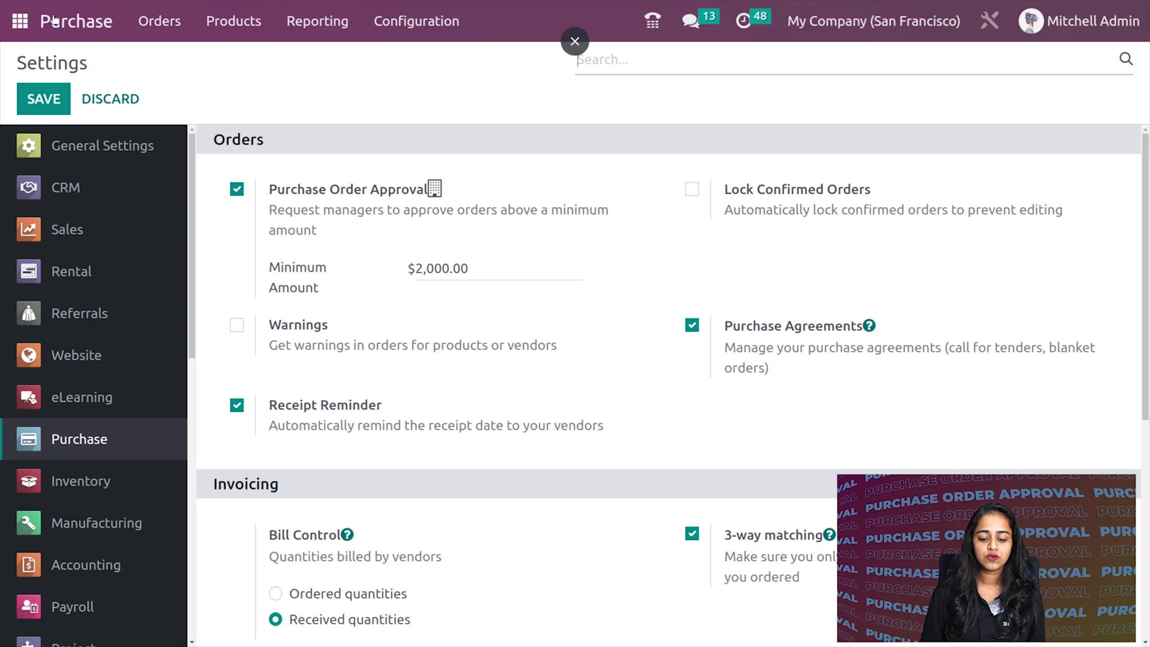
pyautogui.click(20, 21)
pyautogui.scroll(-10, 795, 498)
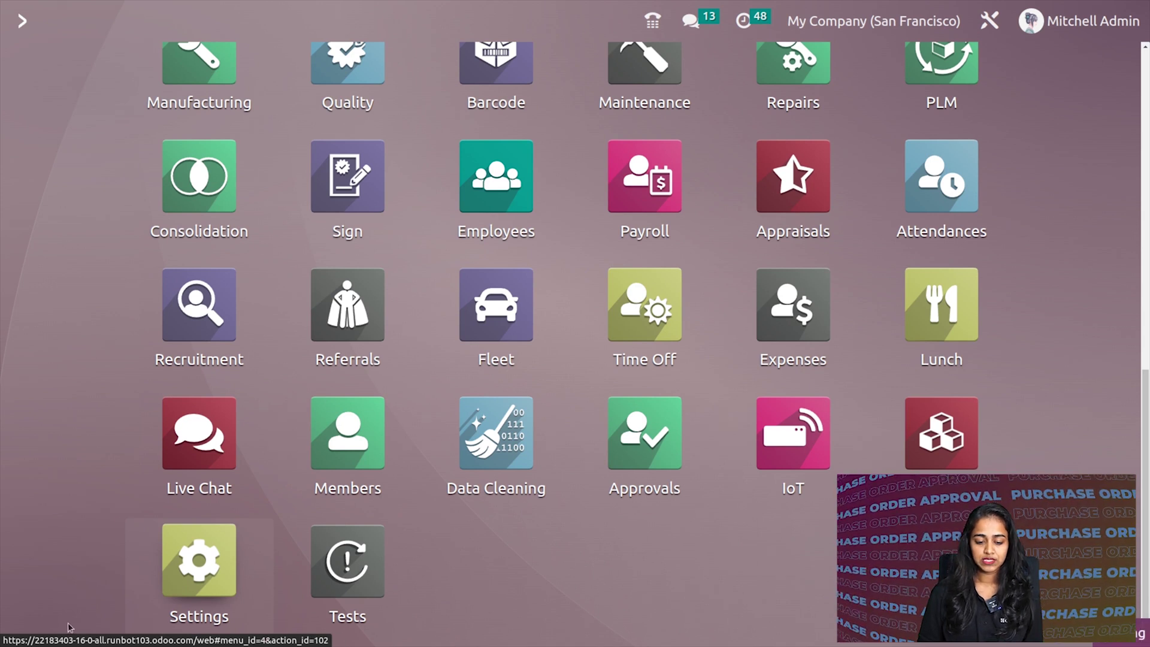
# Open the user's record from Settings > Users & Companies > Users
pyautogui.click(195, 560)
pyautogui.click(330, 24)
pyautogui.click(330, 61)
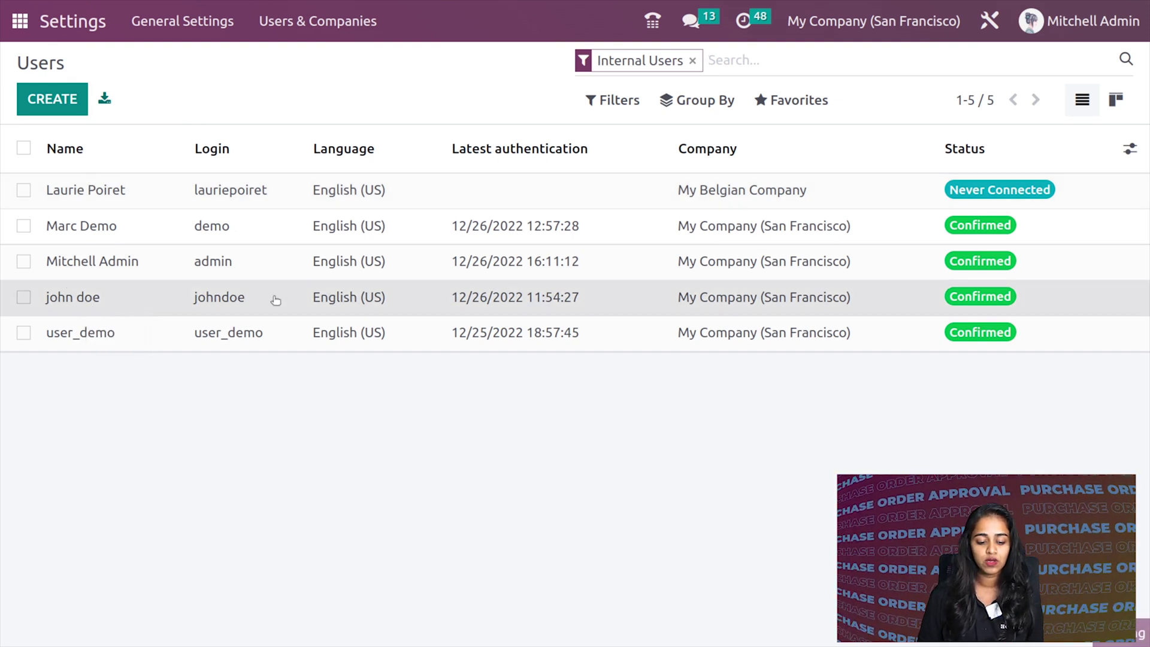
pyautogui.click(159, 303)
# Change the user's Purchase access right from Administrator to User
pyautogui.scroll(-6, 501, 407)
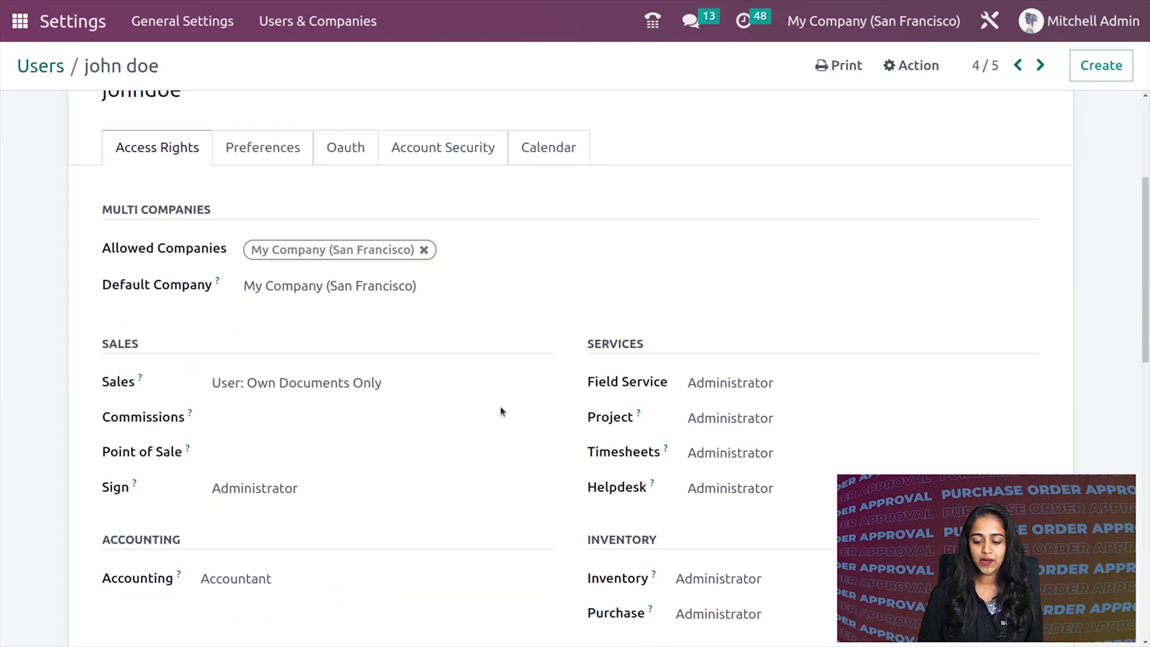
pyautogui.scroll(2, 500, 407)
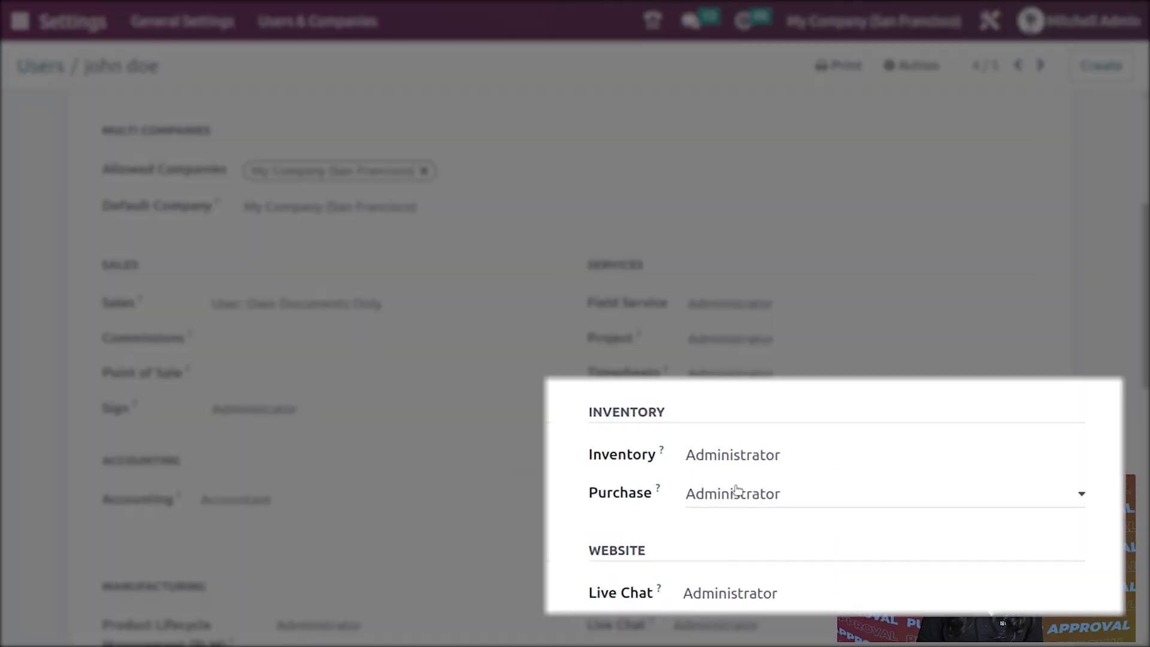
pyautogui.click(722, 532)
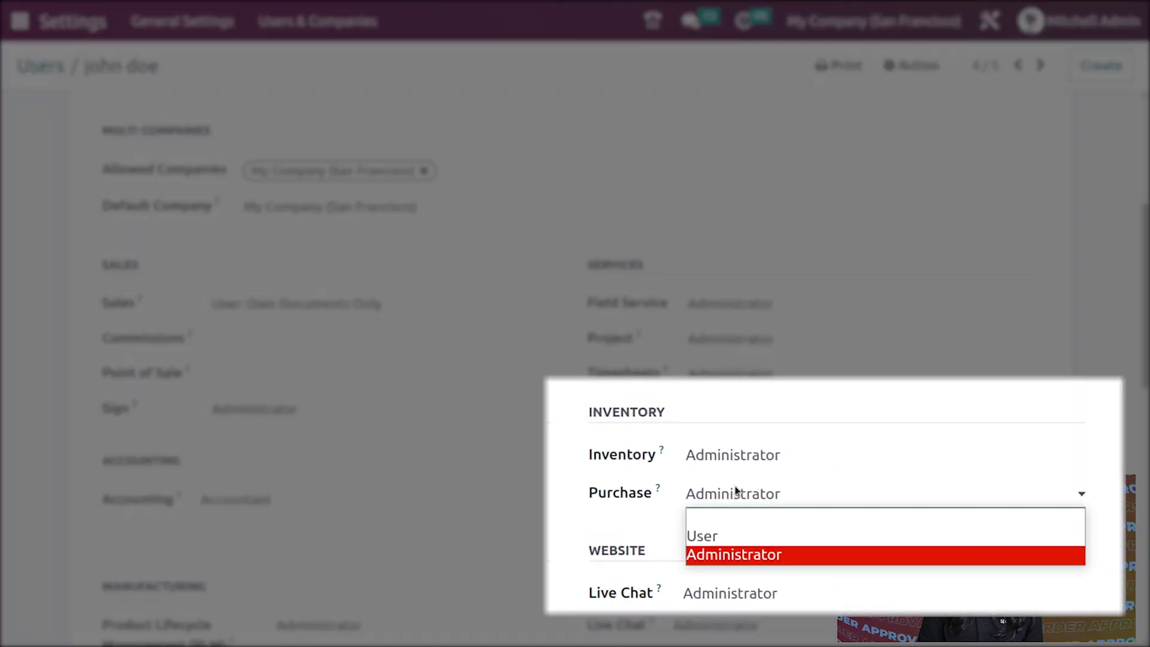
pyautogui.click(742, 537)
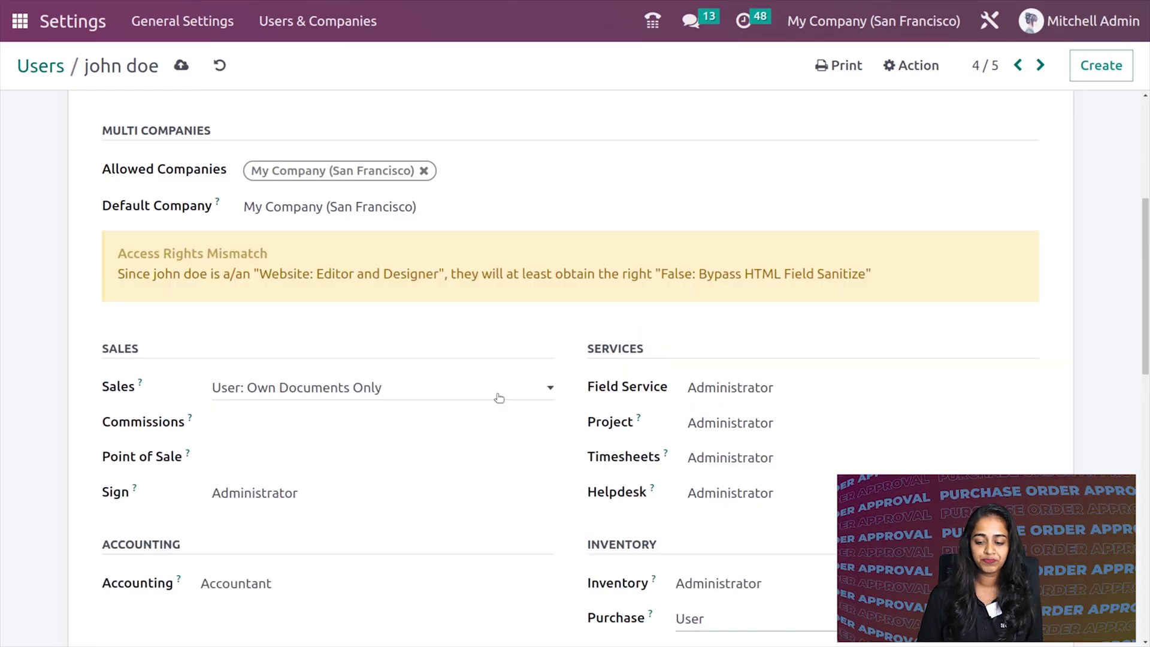
pyautogui.scroll(5, 383, 255)
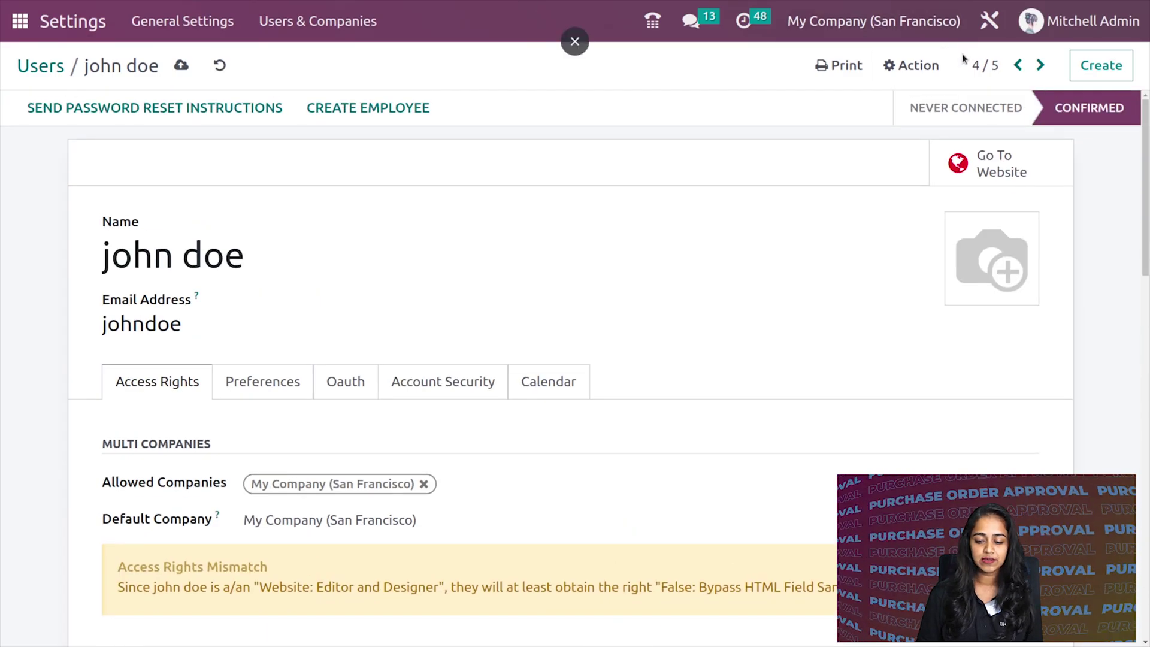
# Set a new password for the user via Action > Change Password, declining the browser's save offer
pyautogui.click(913, 66)
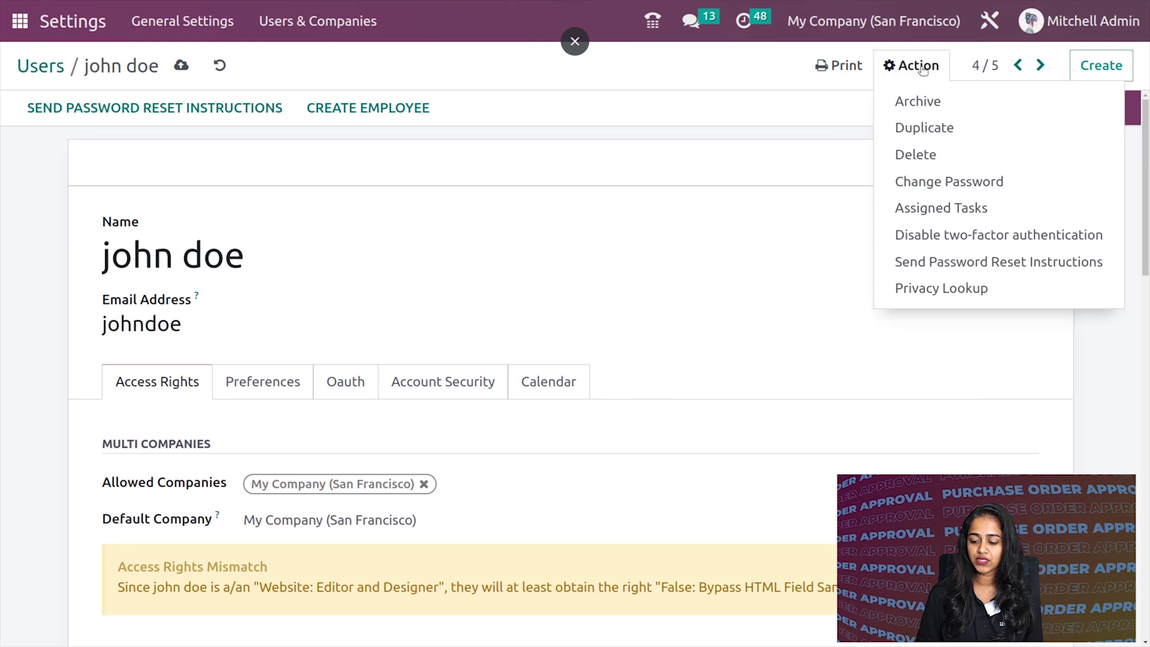
pyautogui.click(911, 179)
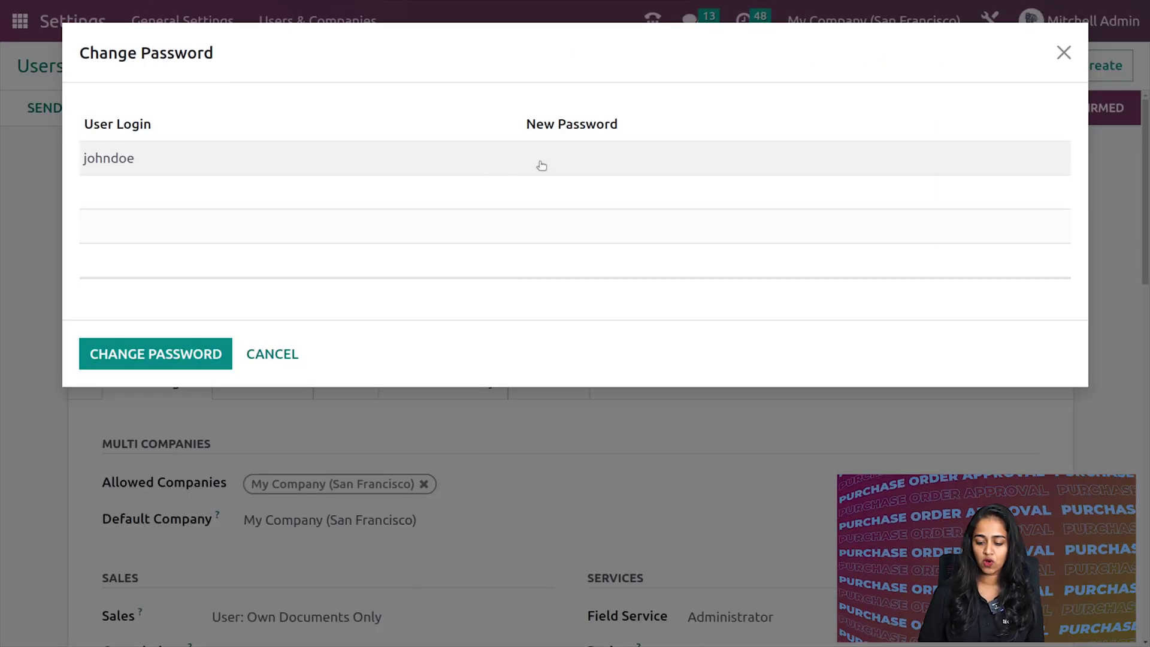
pyautogui.click(544, 159)
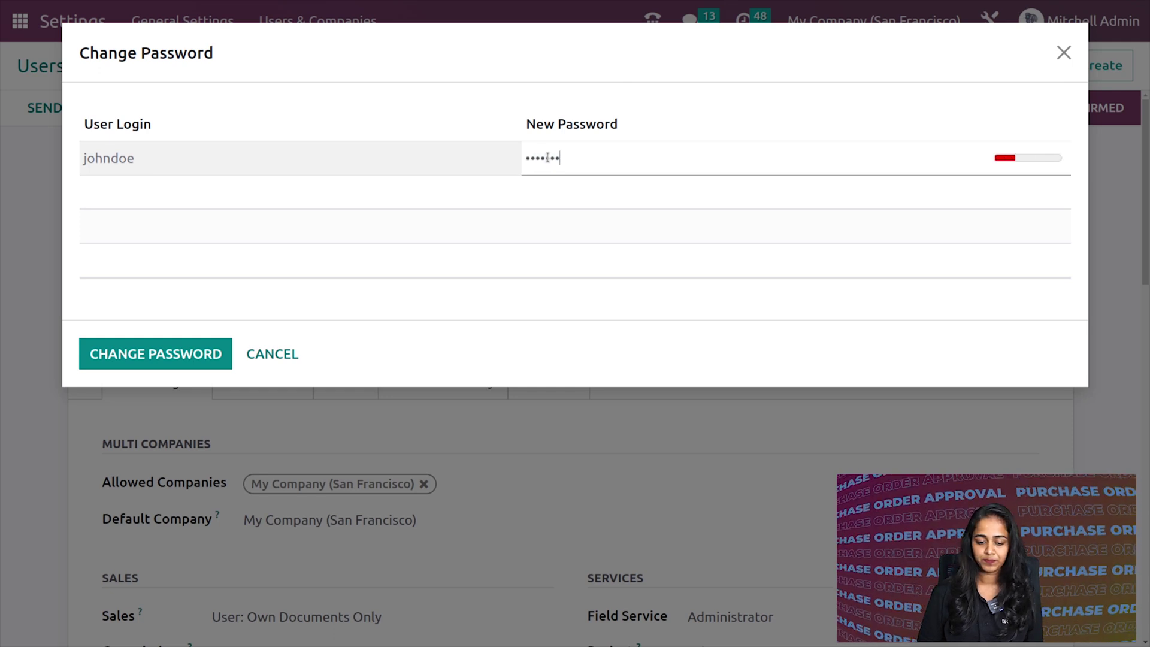
pyautogui.click(164, 365)
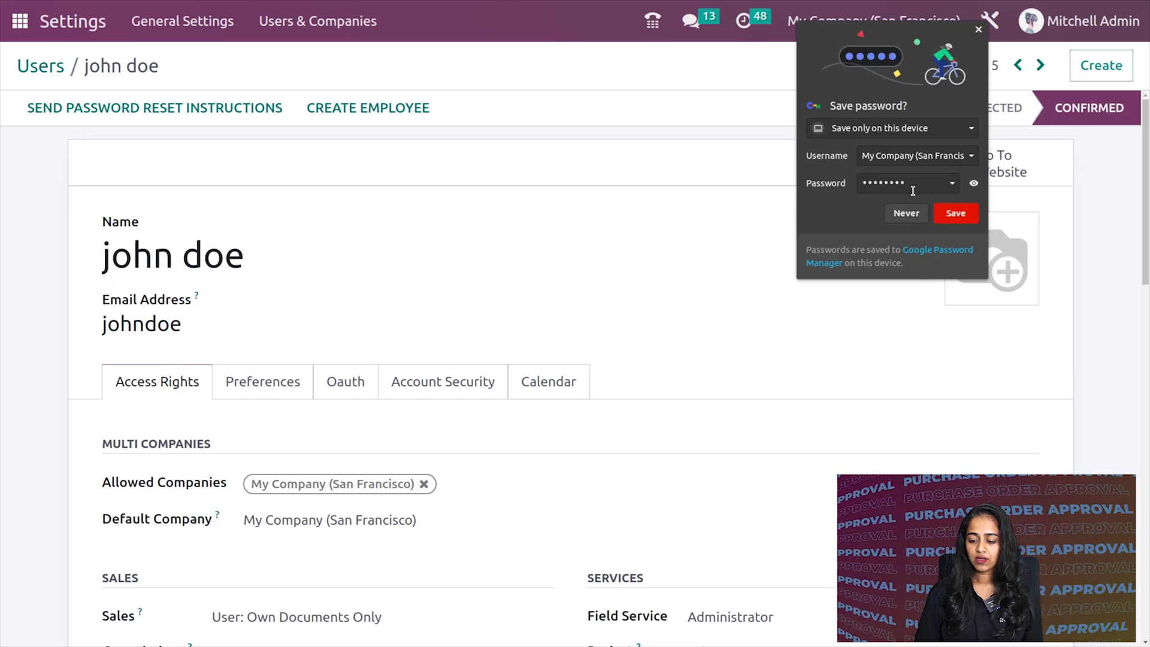
pyautogui.click(913, 219)
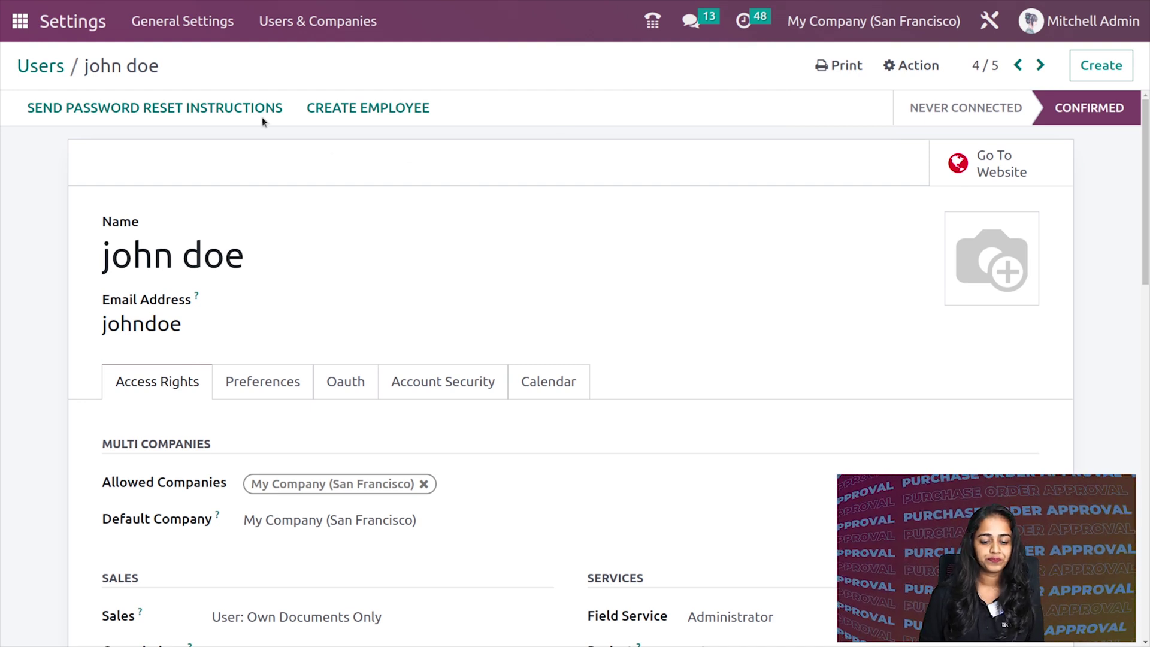
# Return to the users list and log out of the administrator account
pyautogui.click(39, 67)
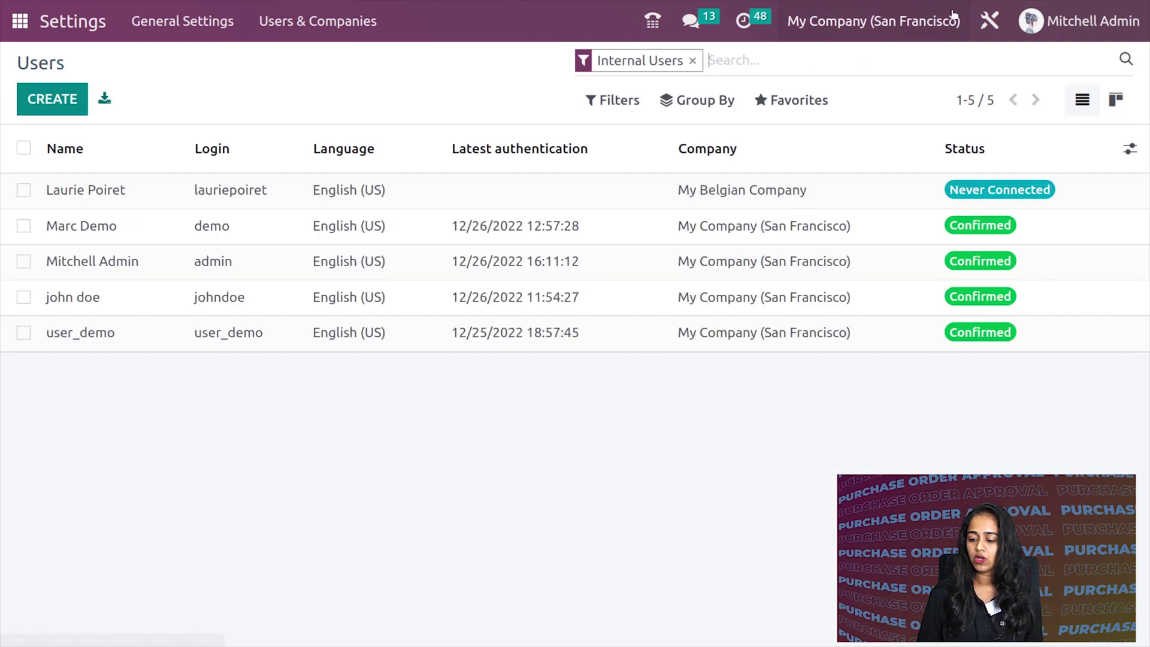
pyautogui.click(1082, 39)
pyautogui.click(1070, 233)
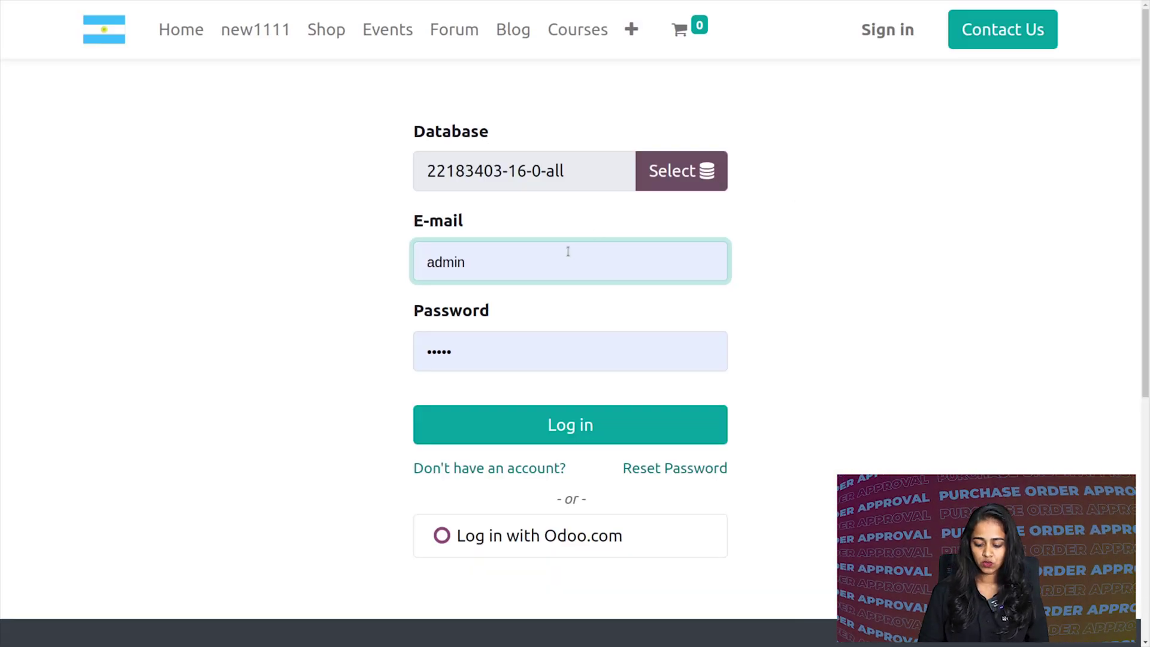
# Sign in as the non-admin user with their login and new password
pyautogui.doubleClick(568, 251)
pyautogui.press('BackSpace')
pyautogui.write('j')
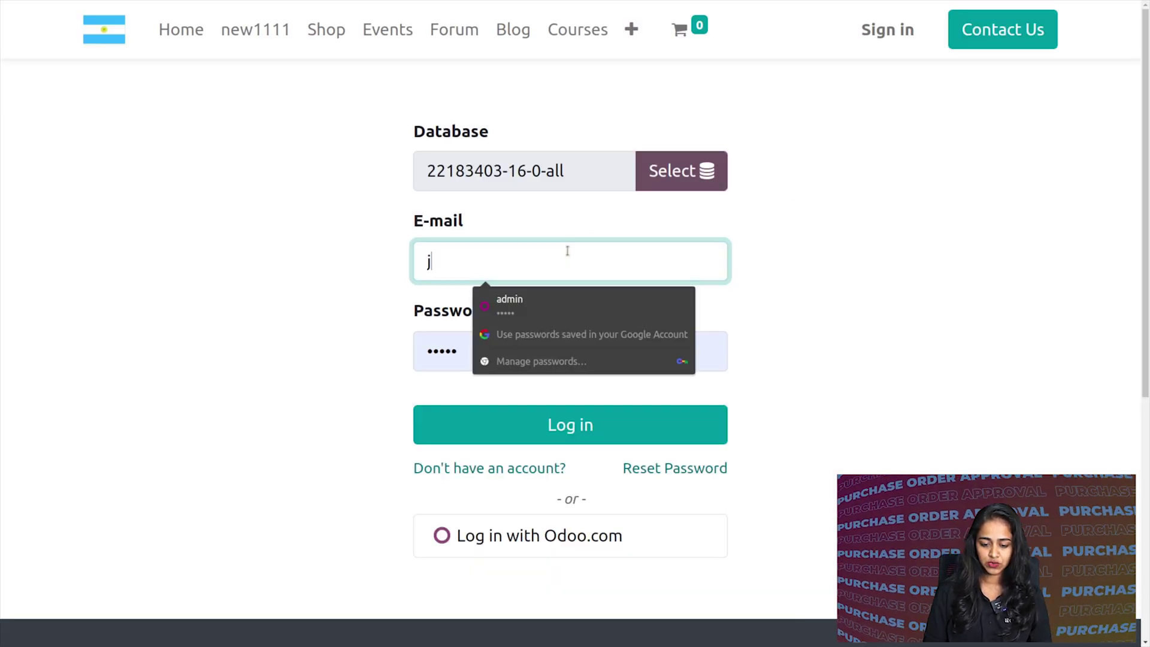
pyautogui.write('ohndow')
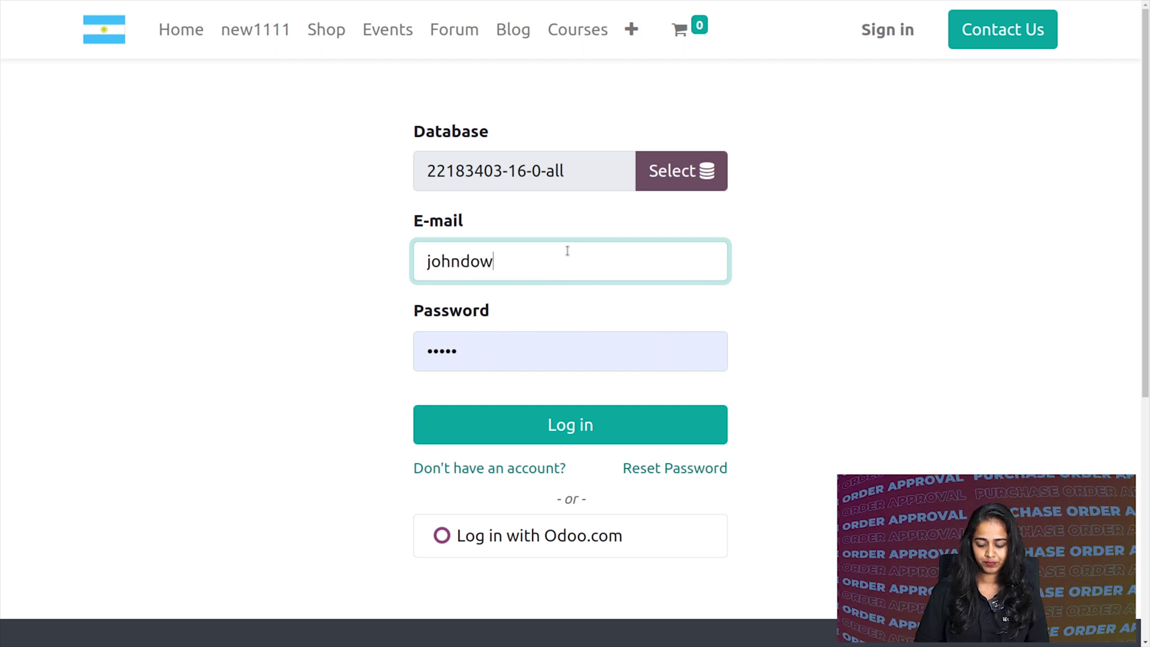
pyautogui.press('BackSpace')
pyautogui.write('e')
pyautogui.click(465, 350)
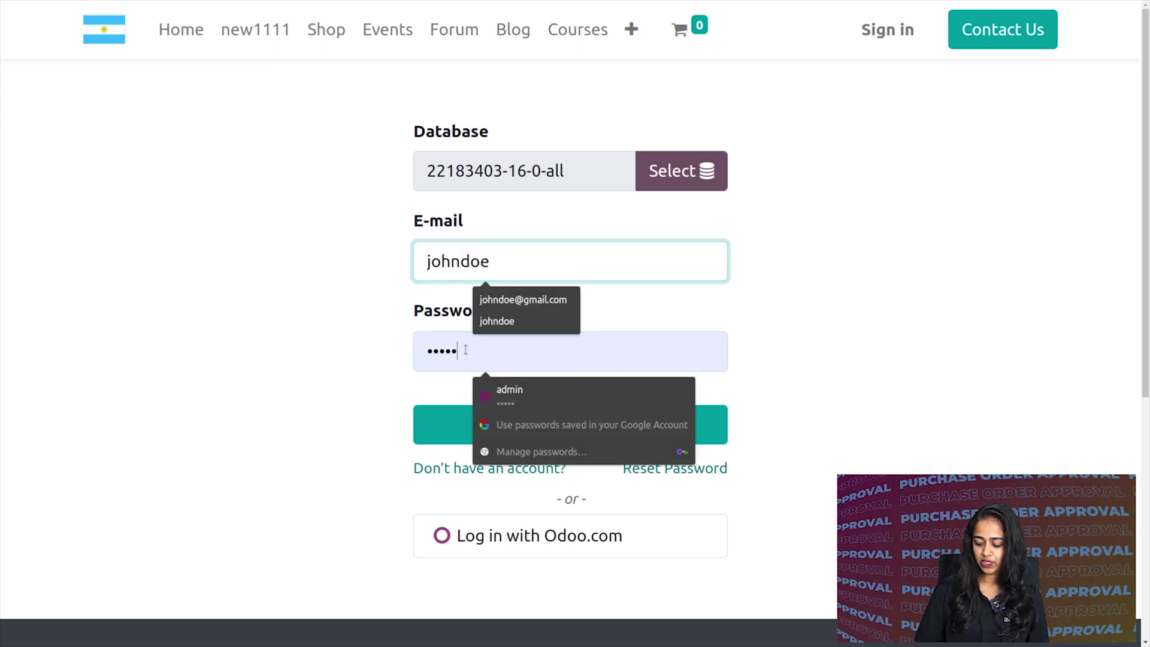
pyautogui.press('BackSpace')
pyautogui.write('joh')
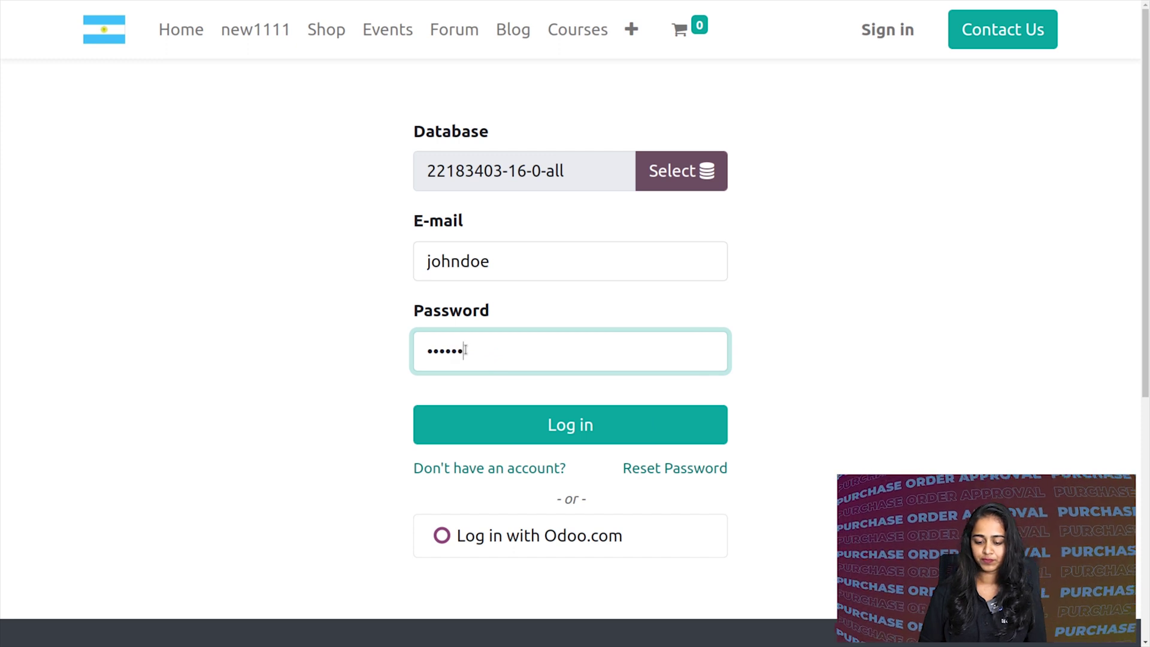
pyautogui.click(501, 443)
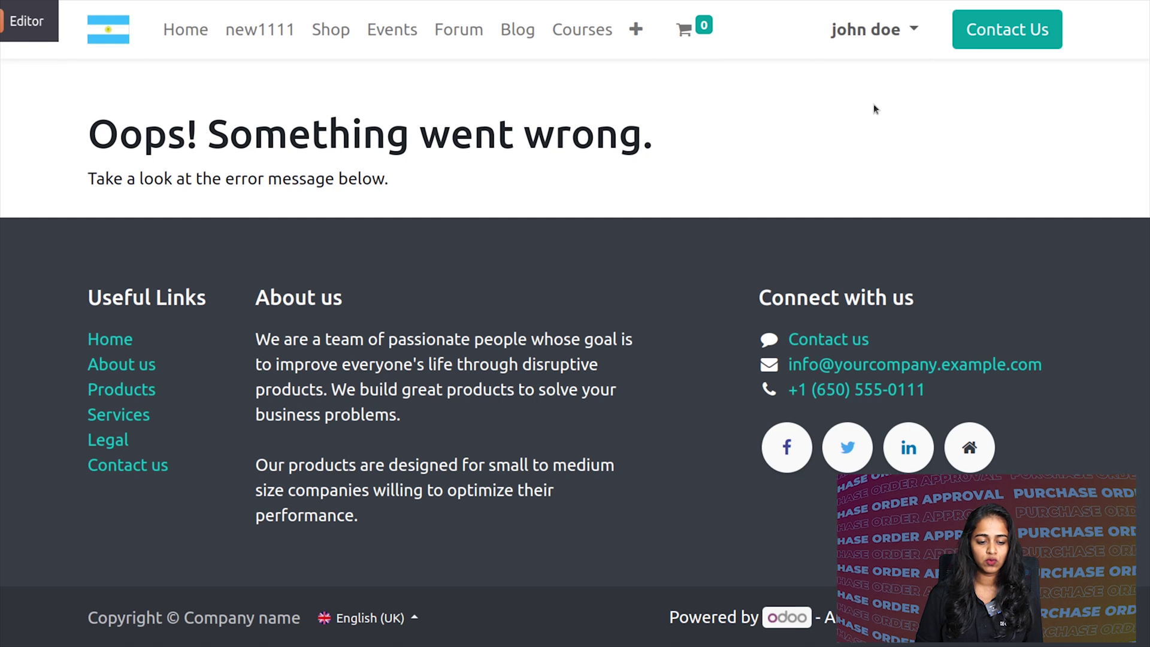
# Open the Purchase app by searching 'pur' from the apps home screen
pyautogui.click(22, 30)
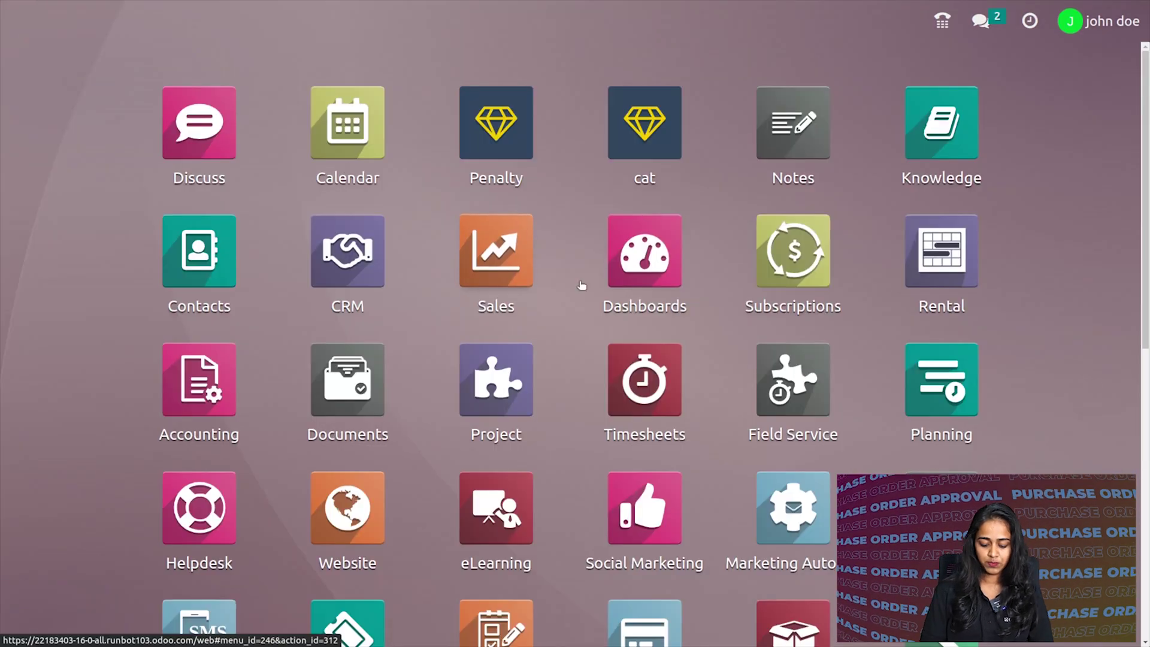
pyautogui.write('pur')
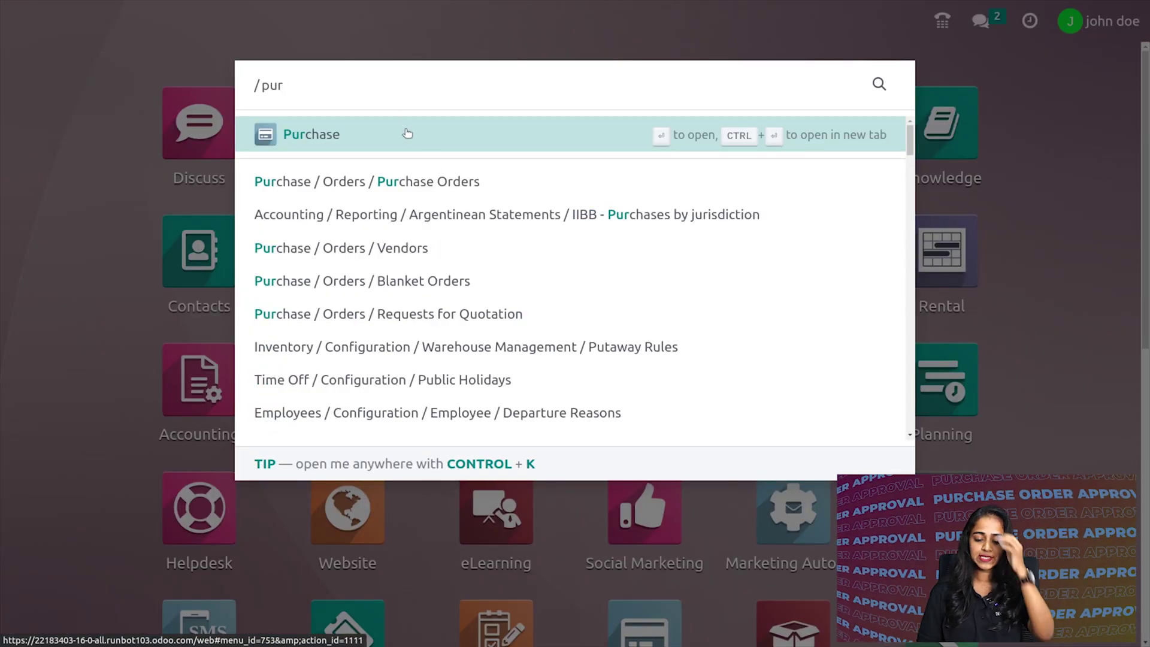
pyautogui.press('Escape')
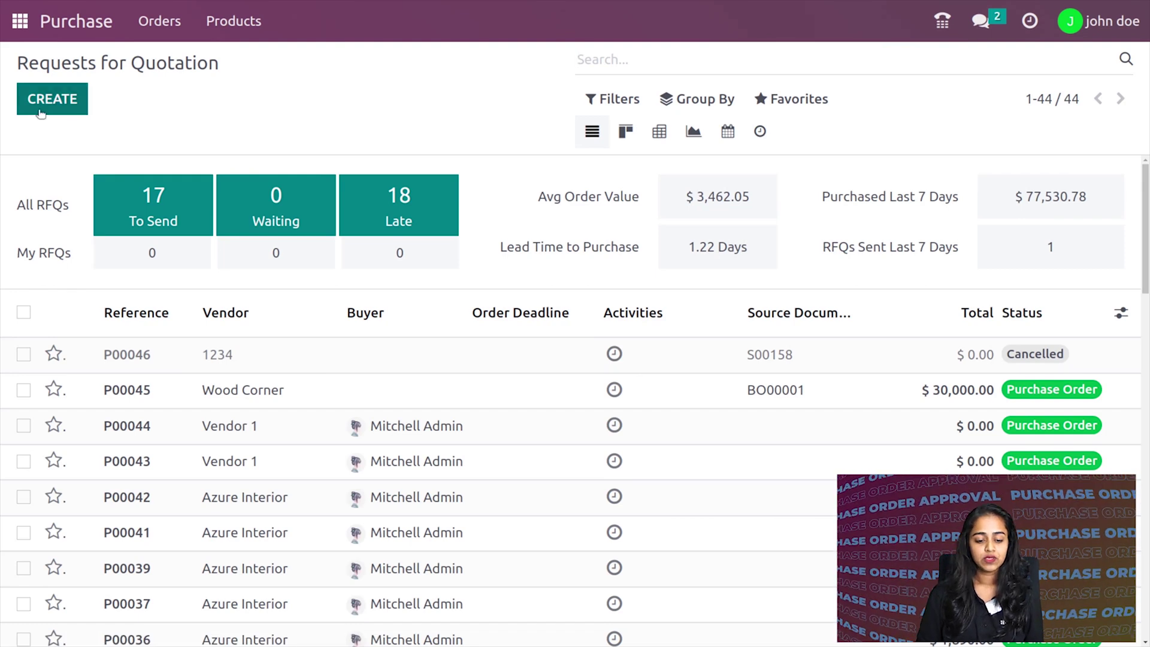
# Create a new Request for Quotation with Azure Interior as the vendor
pyautogui.click(40, 111)
pyautogui.click(350, 252)
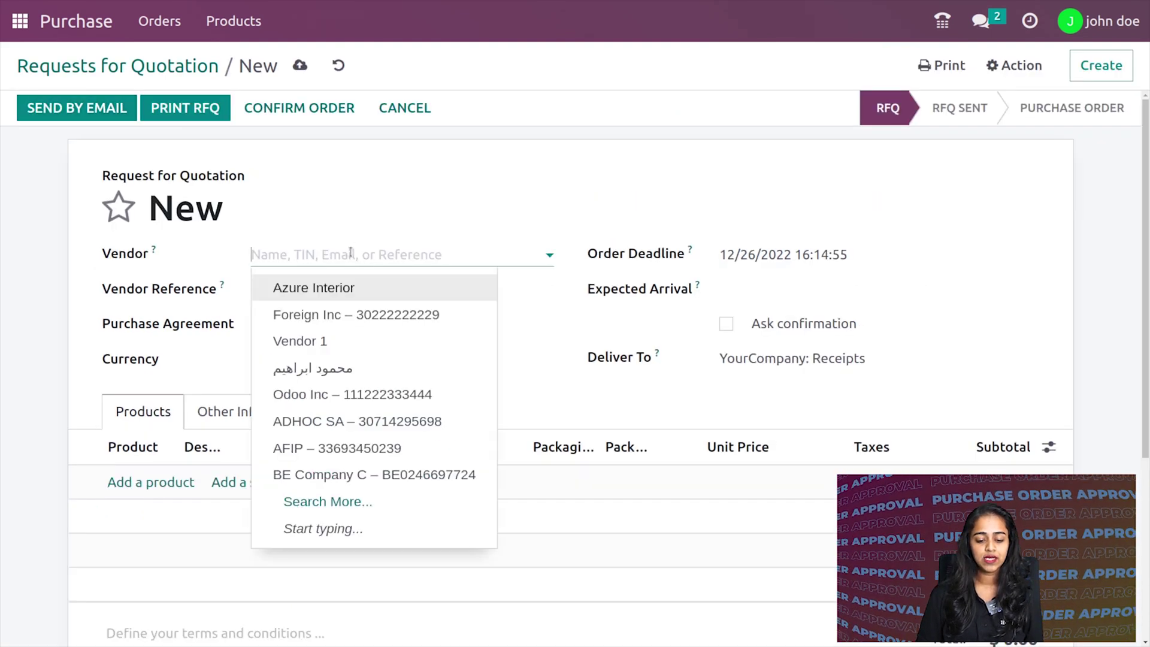
pyautogui.click(350, 289)
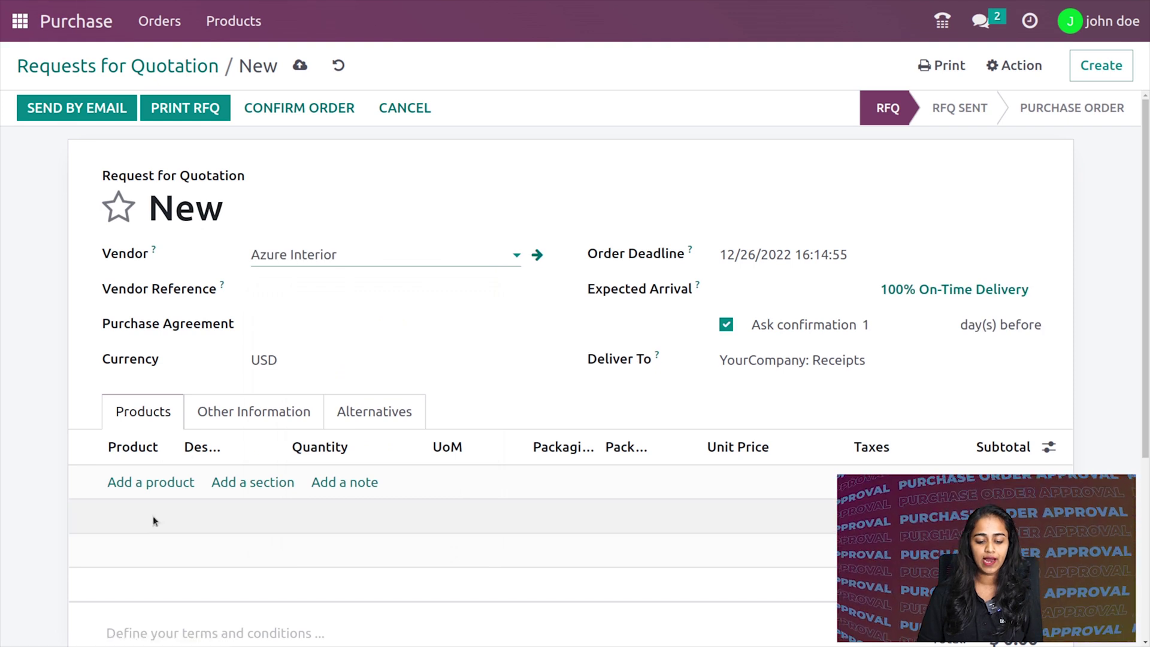
# Add 2 units of the Acoustic Bloc Screens 1 year variant to the quotation
pyautogui.click(157, 481)
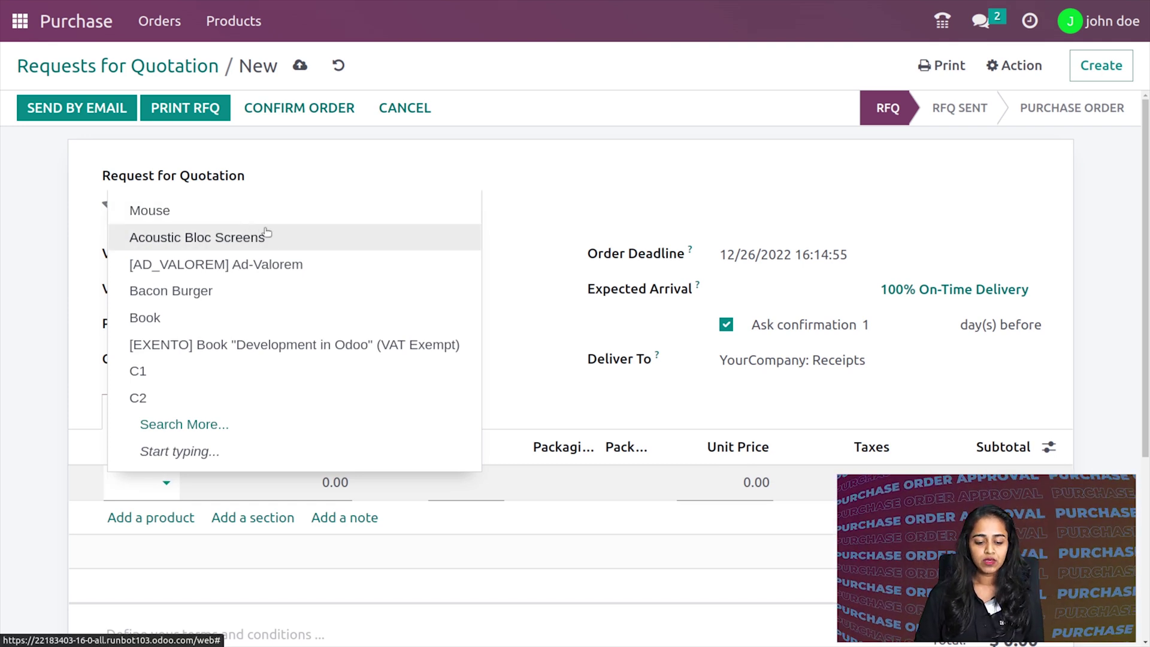
pyautogui.press('Escape')
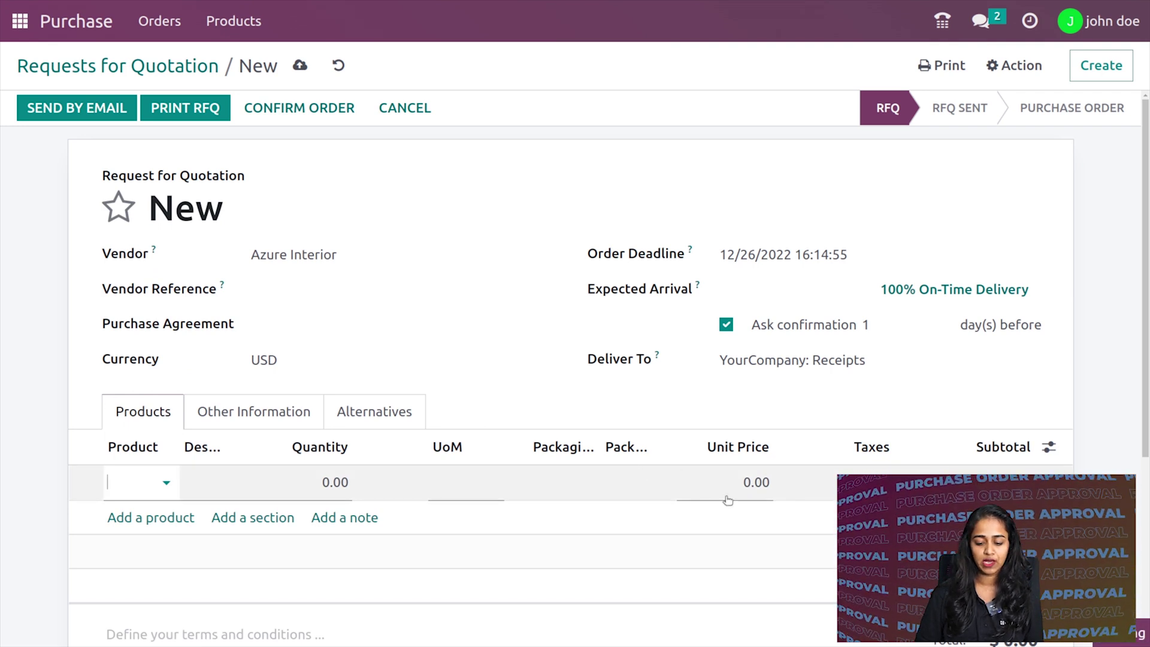
pyautogui.click(470, 497)
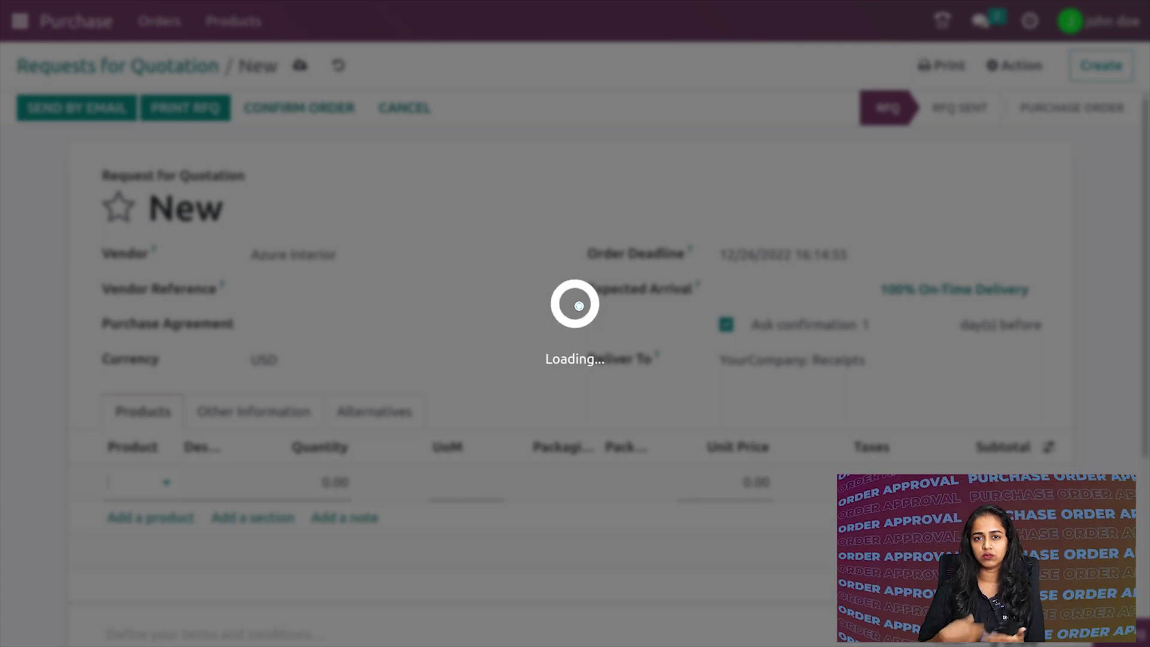
pyautogui.write('Acous')
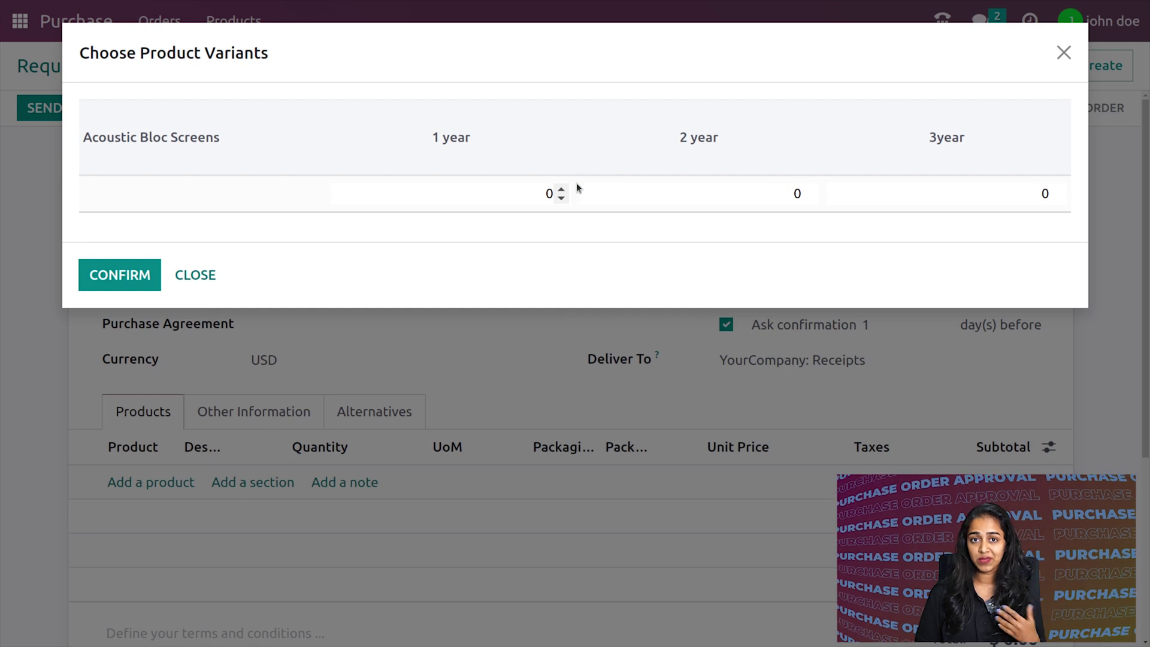
pyautogui.click(561, 190)
pyautogui.click(561, 190)
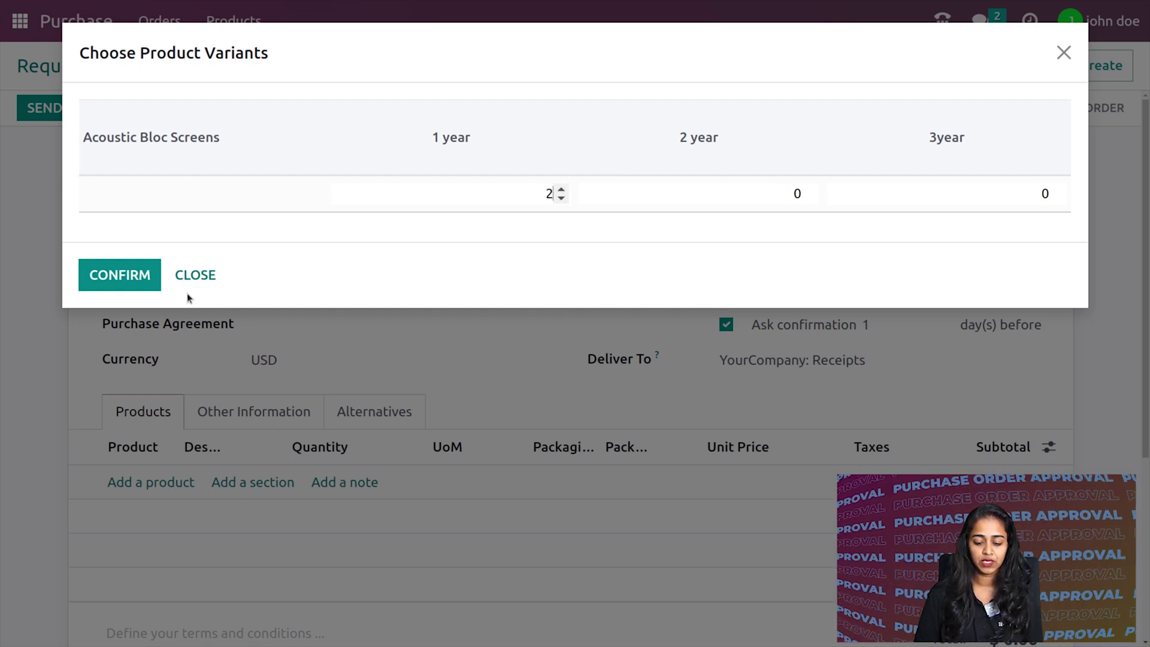
pyautogui.click(128, 277)
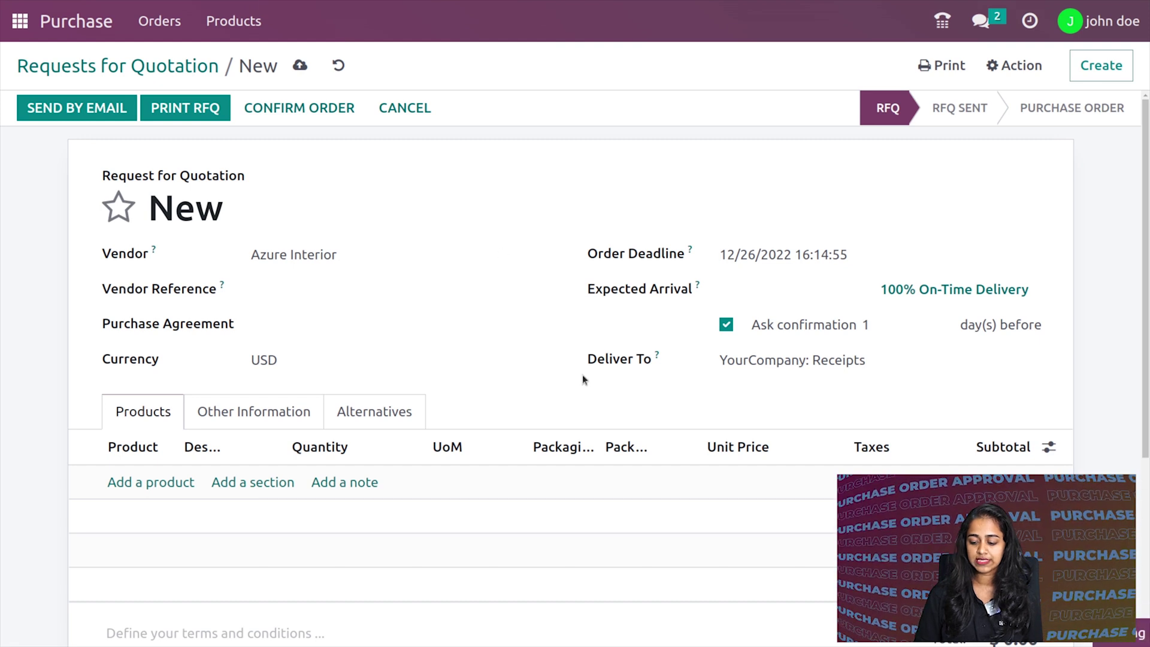
# Change the Acoustic Bloc Screens (1 year) quantity to 10, giving a $2,870.00 subtotal
pyautogui.scroll(-5, 618, 573)
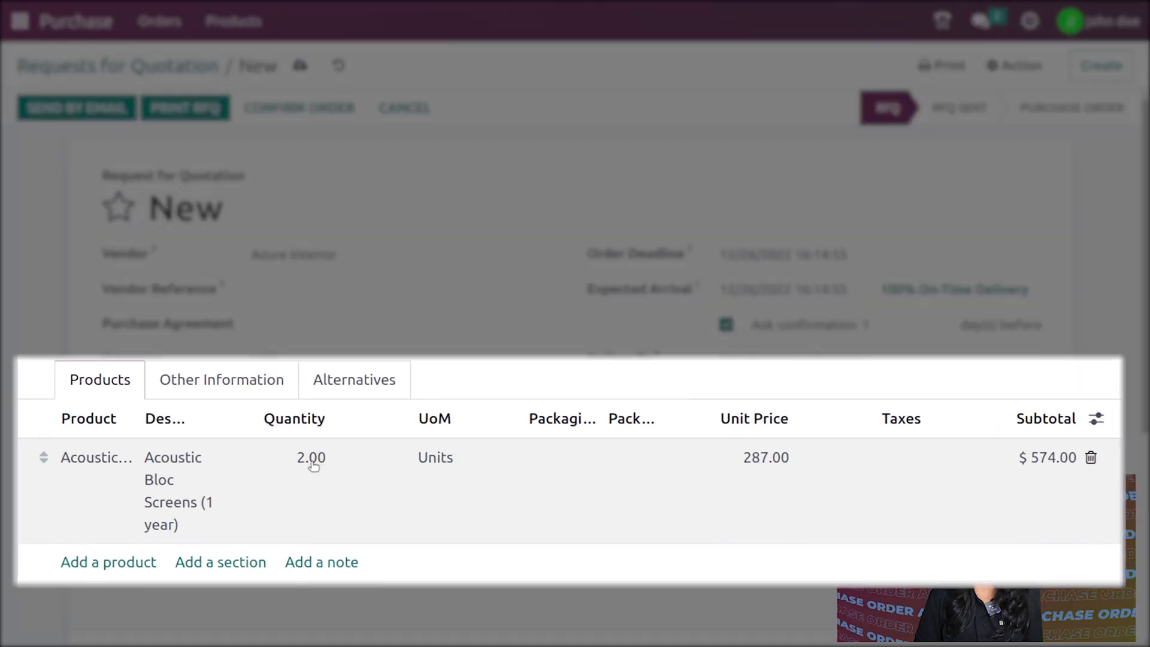
pyautogui.click(333, 482)
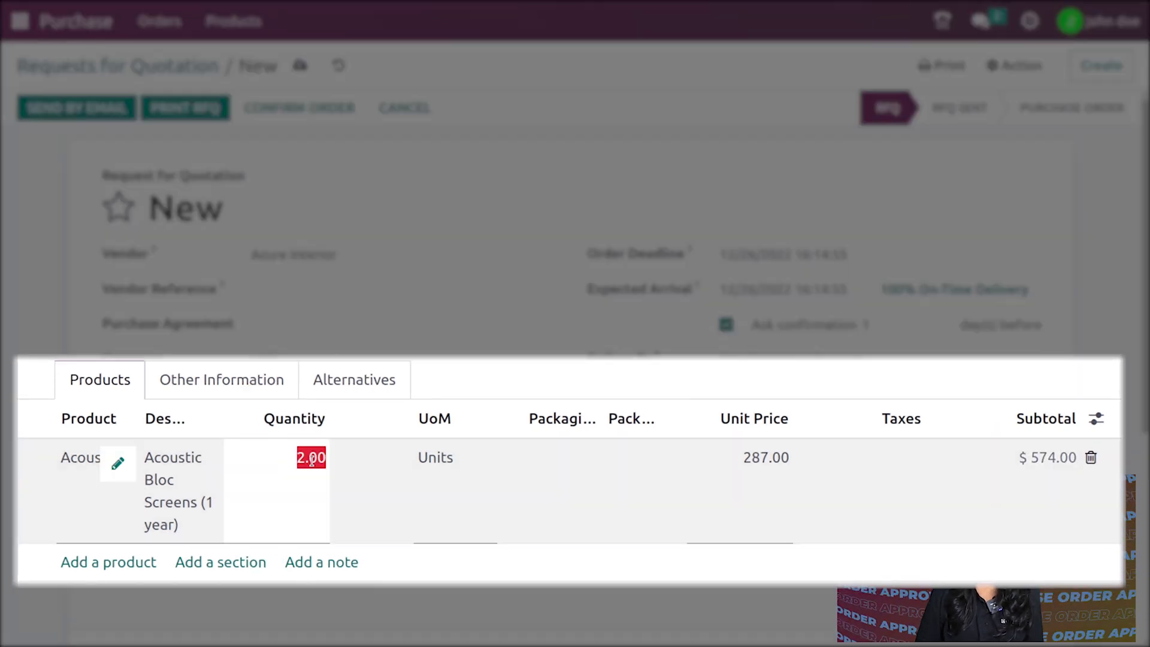
pyautogui.write('10')
pyautogui.click(474, 362)
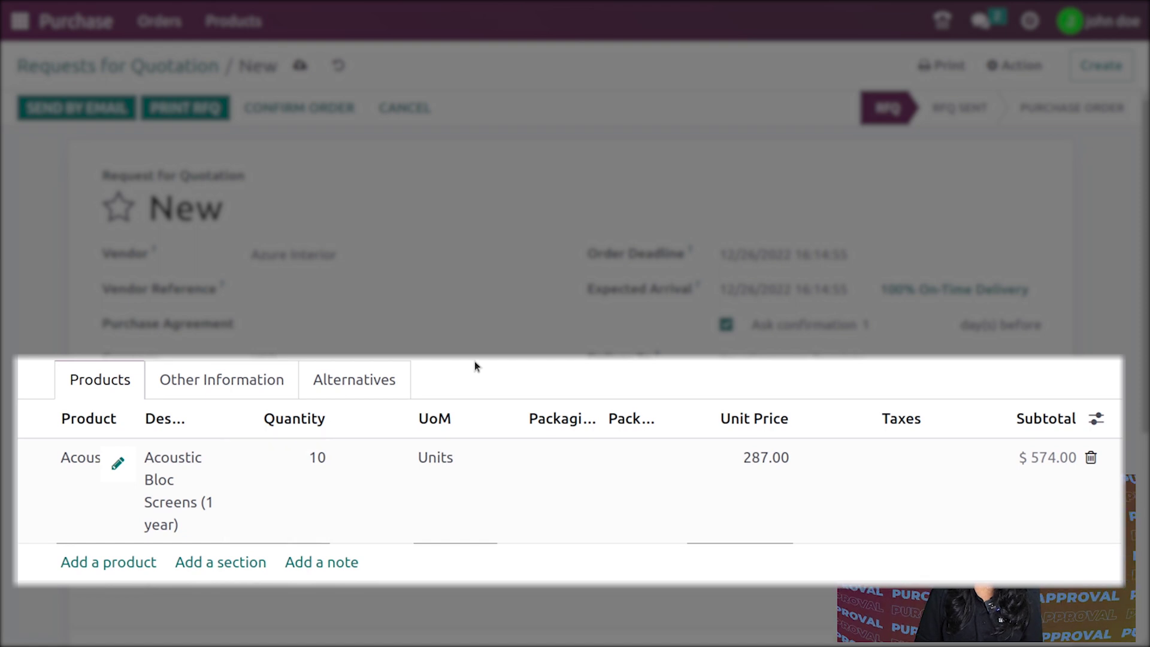
pyautogui.scroll(-4, 474, 361)
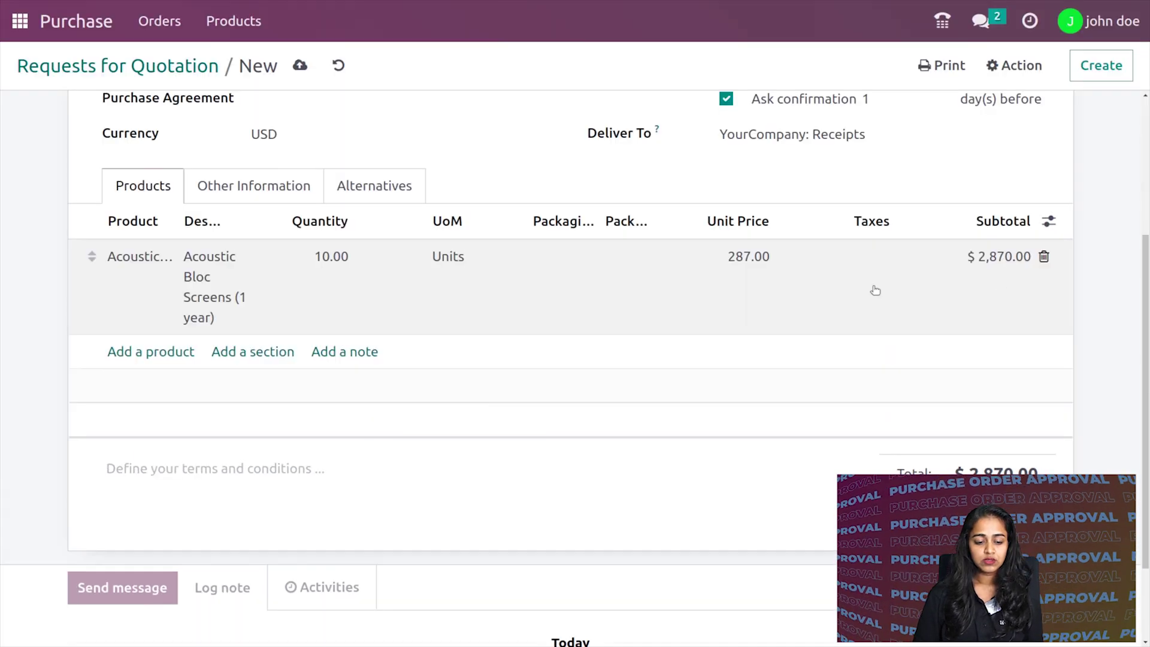
pyautogui.scroll(4, 875, 289)
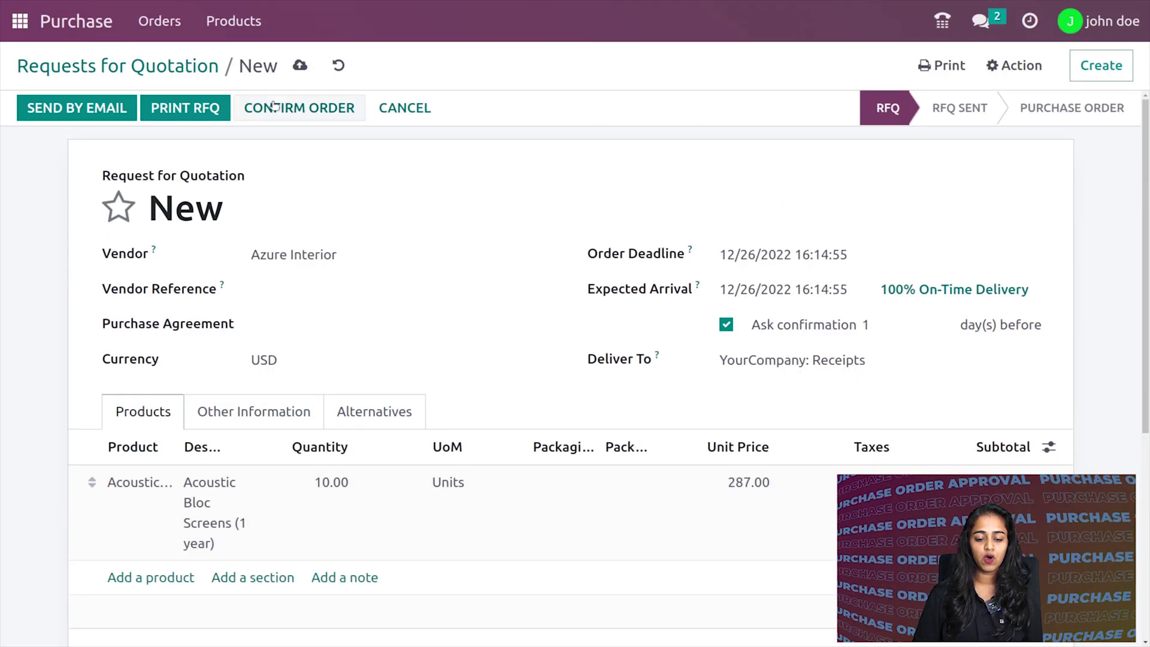
# Confirm the order so P00047 goes to the To Approve stage
pyautogui.click(272, 106)
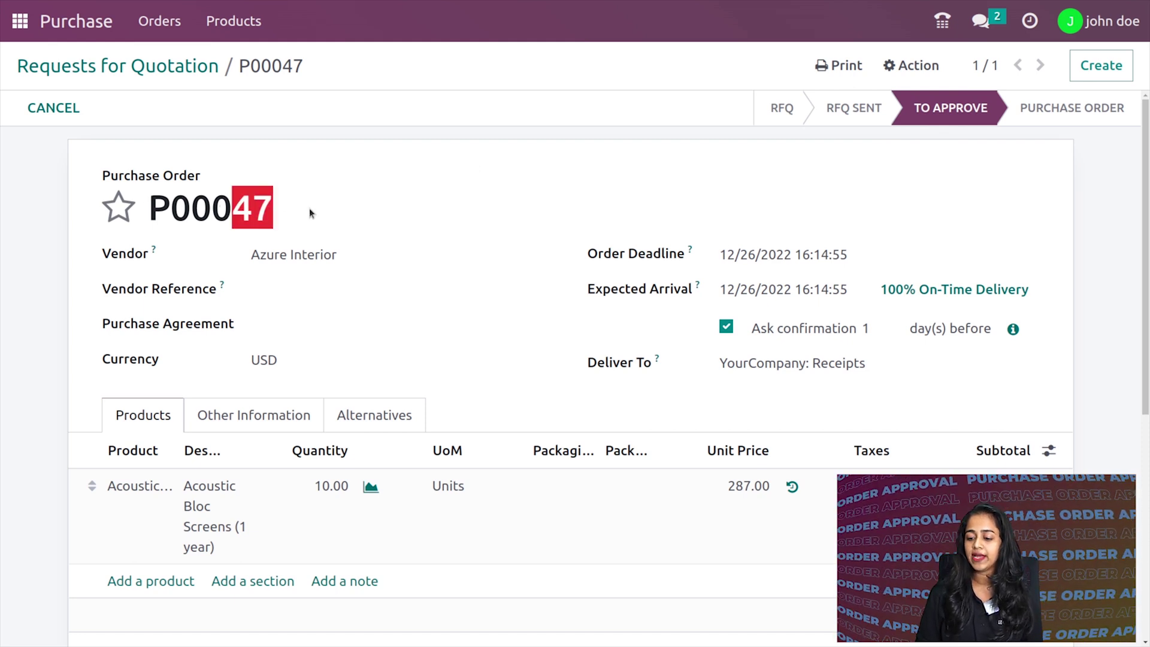
# Log out of the user's account and sign back in as the administrator
pyautogui.click(1078, 27)
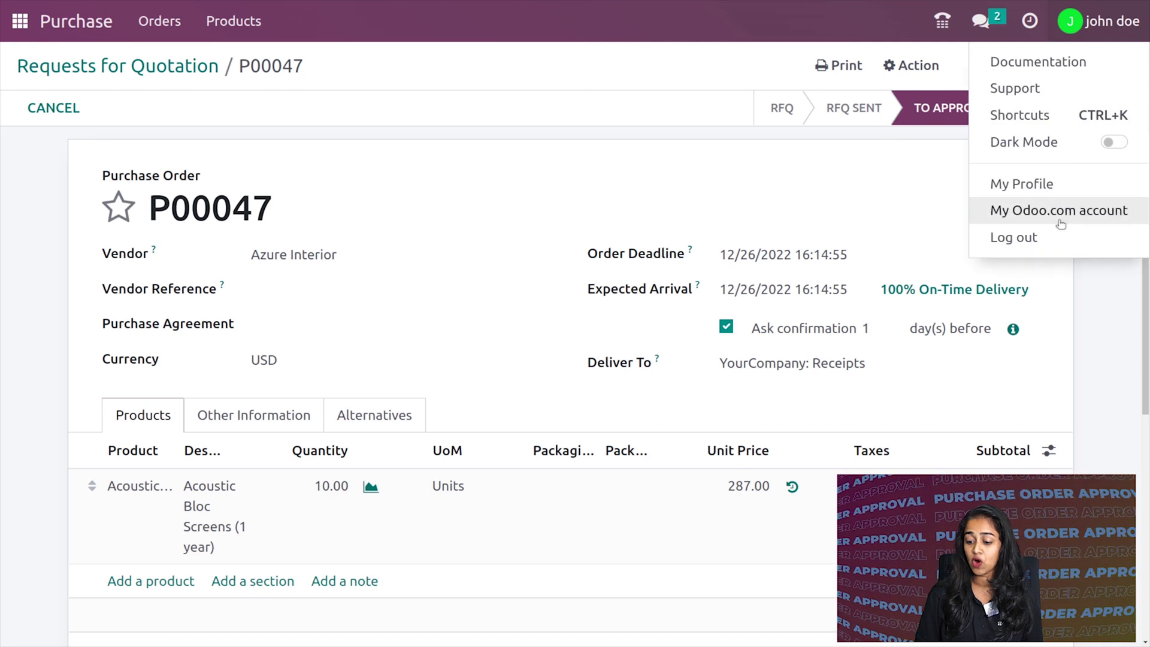
pyautogui.click(1048, 238)
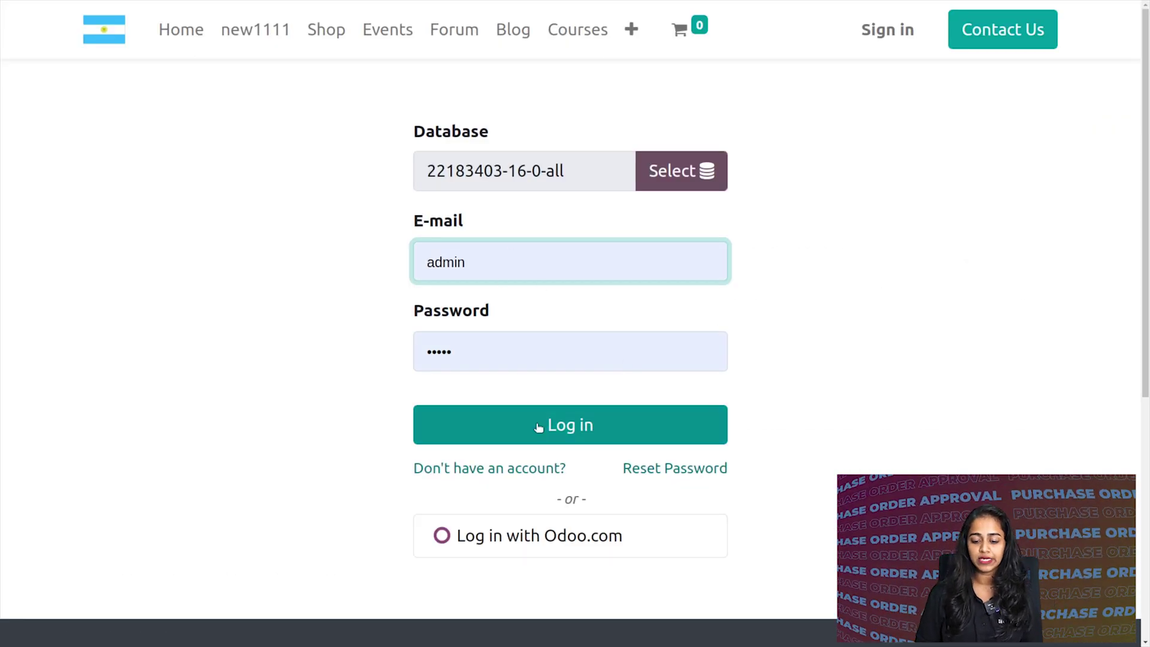
pyautogui.click(536, 425)
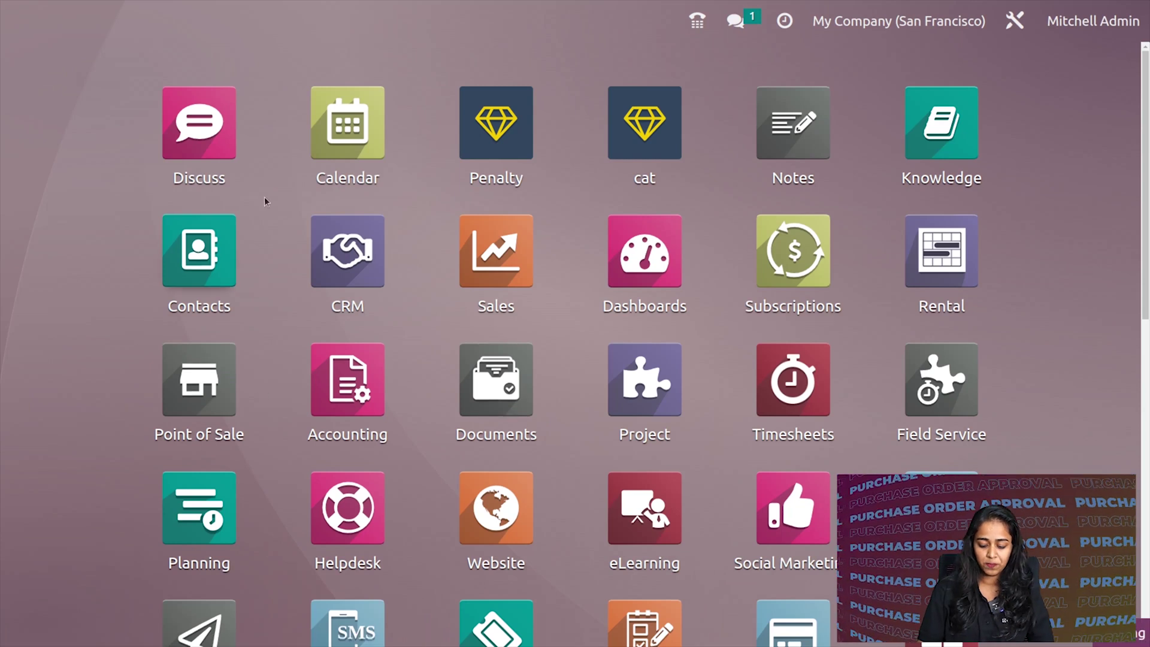
# Search 'purc' to reach the Purchase app and open P00047 from the RFQ list
pyautogui.write('purc')
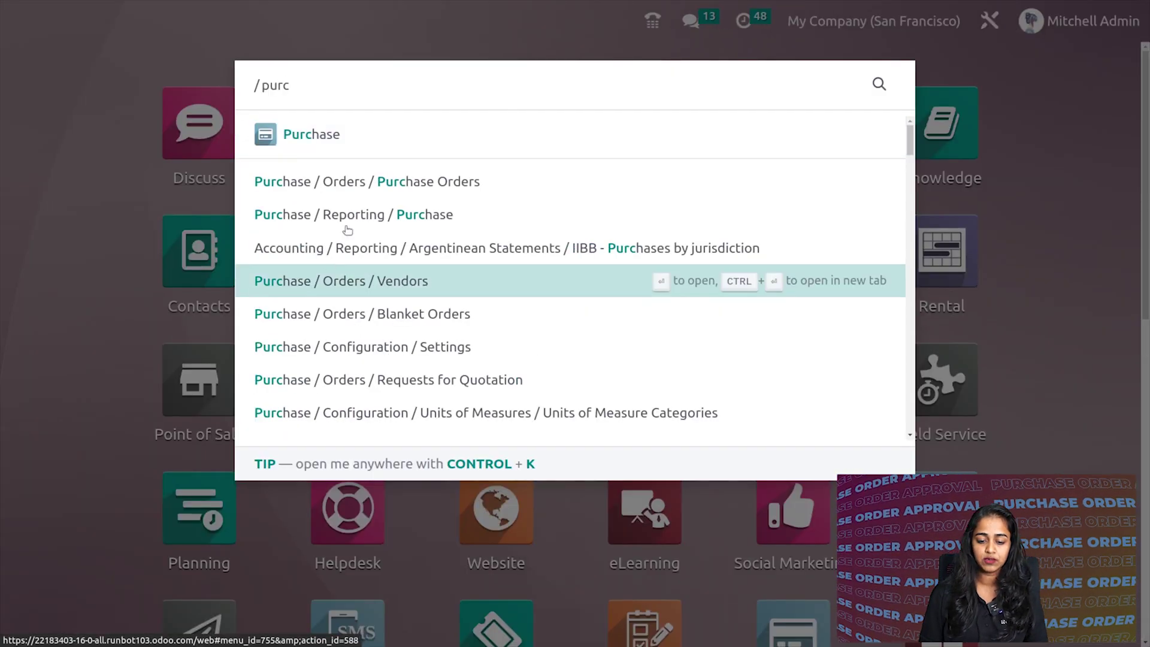
pyautogui.click(680, 167)
pyautogui.click(410, 147)
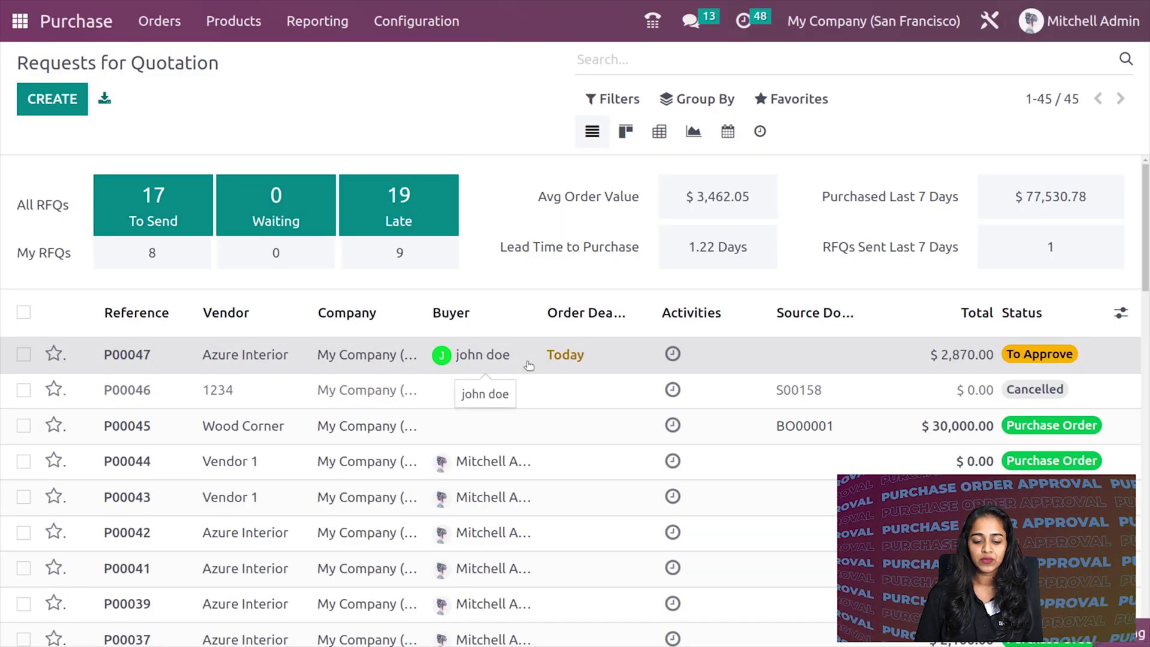
pyautogui.click(529, 365)
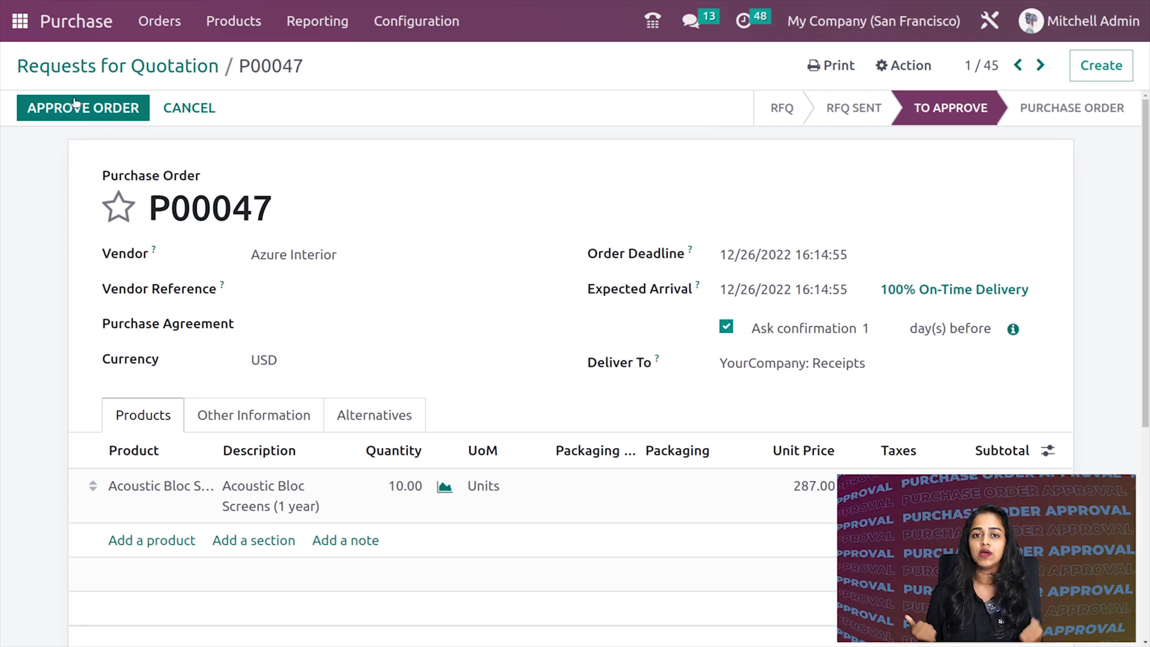
# Approve P00047 for Azure Interior, turning it into a confirmed purchase order
pyautogui.click(106, 115)
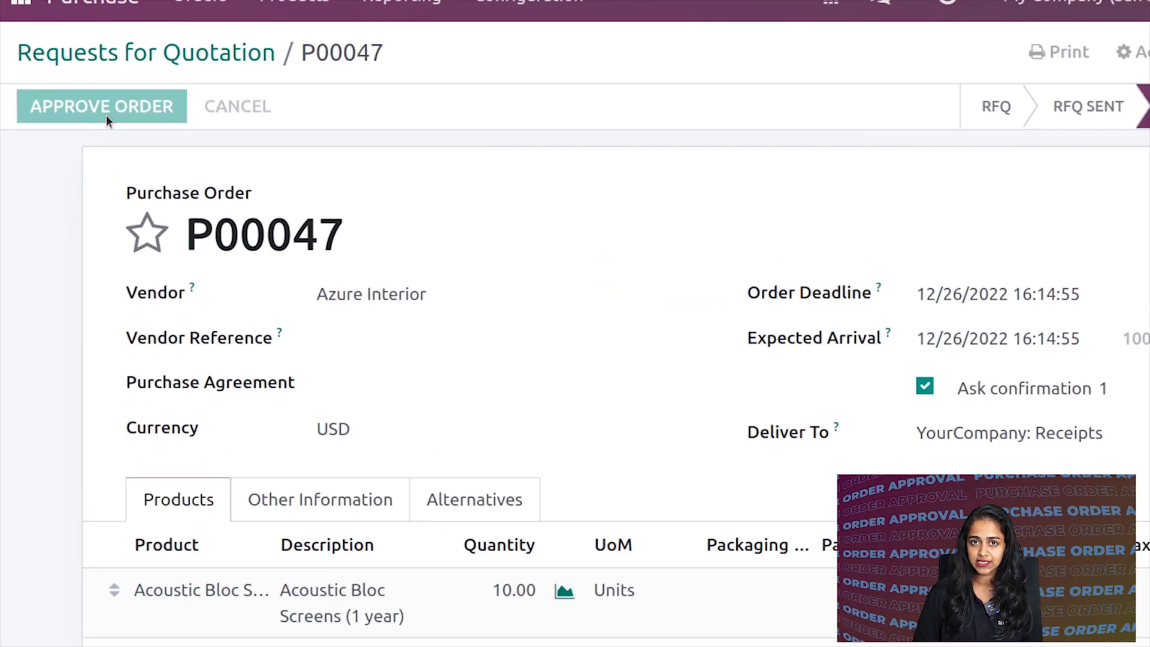